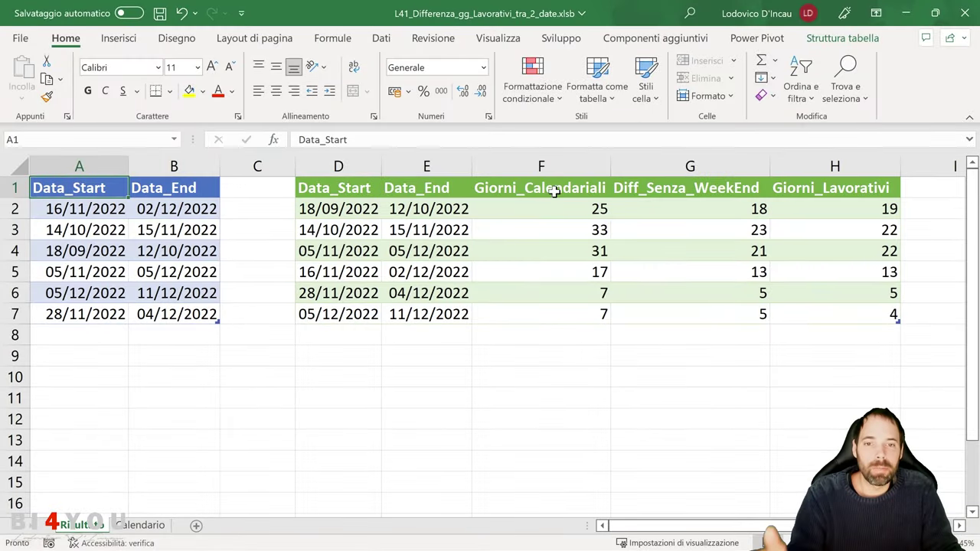
- Review the count columns, including row 6 (28/11–04/12/2022): 7 calendar, 5 weekday, 5 working days
left_click_drag(553, 191, 552, 310)
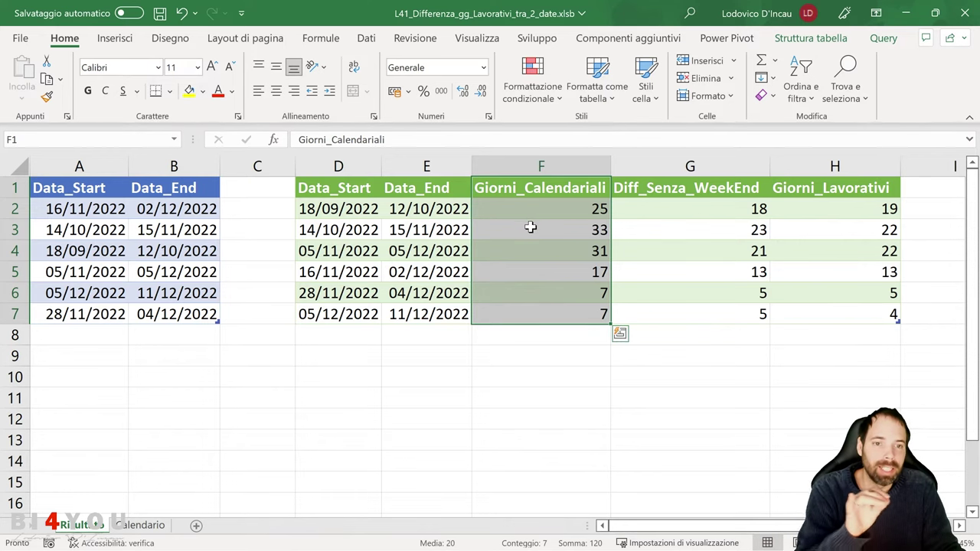
left_click_drag(687, 188, 684, 309)
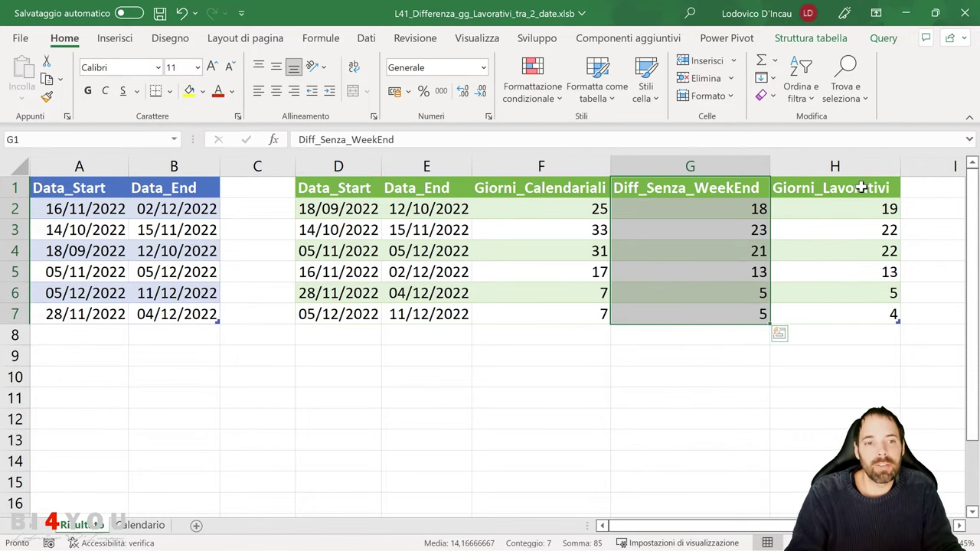
left_click_drag(861, 187, 853, 314)
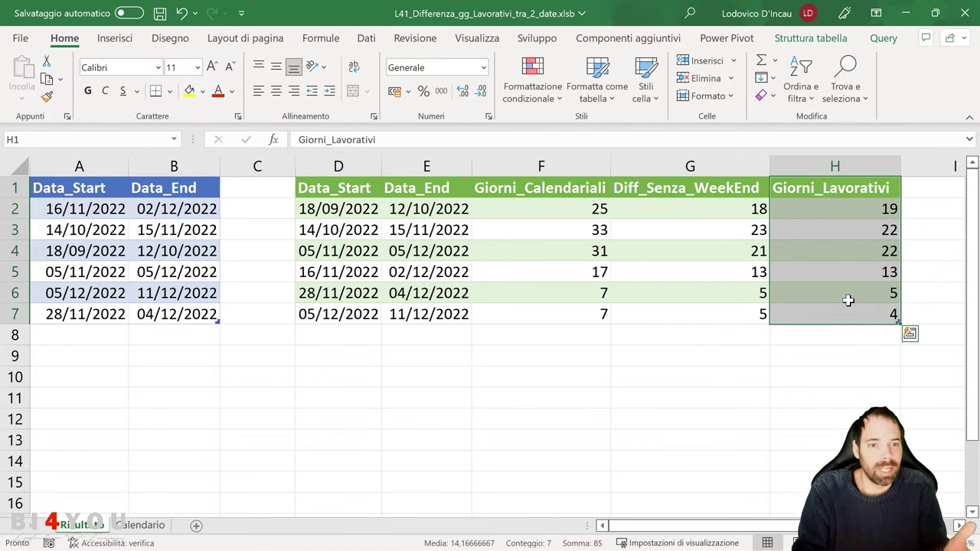
left_click(549, 294)
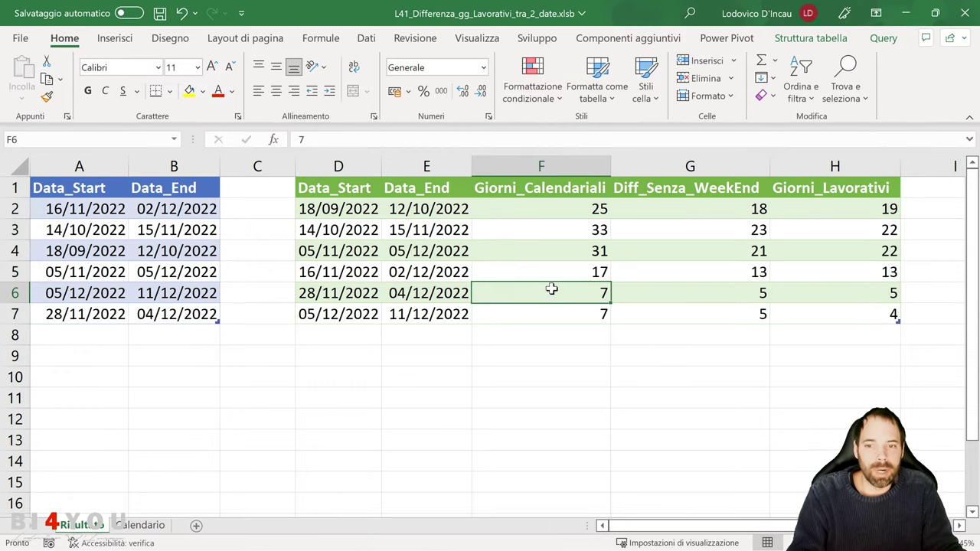
left_click(330, 295)
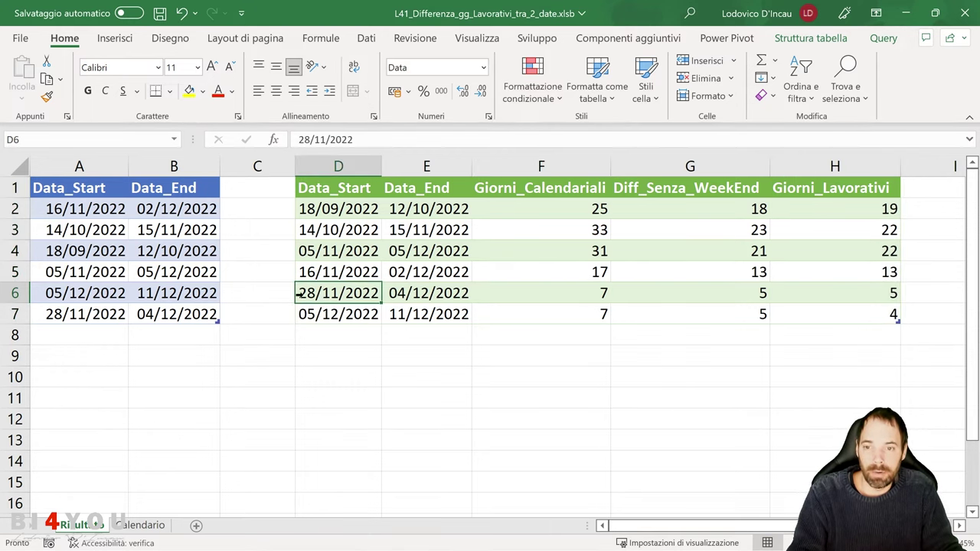
left_click(399, 293)
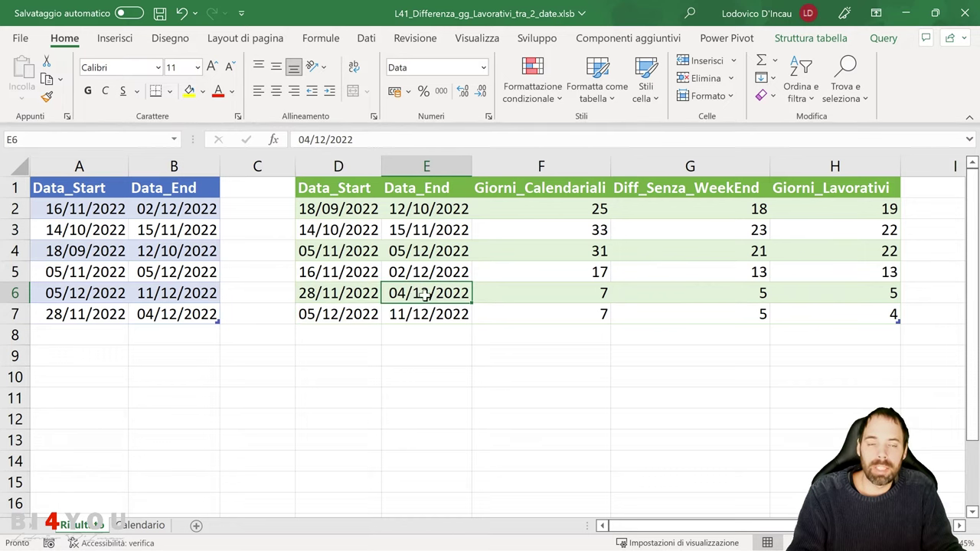
left_click(586, 291)
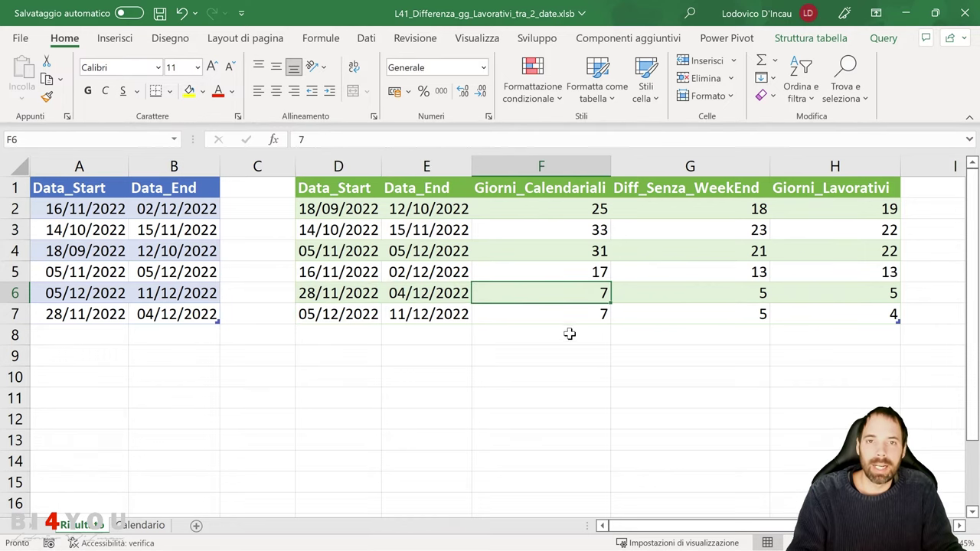
left_click(733, 290)
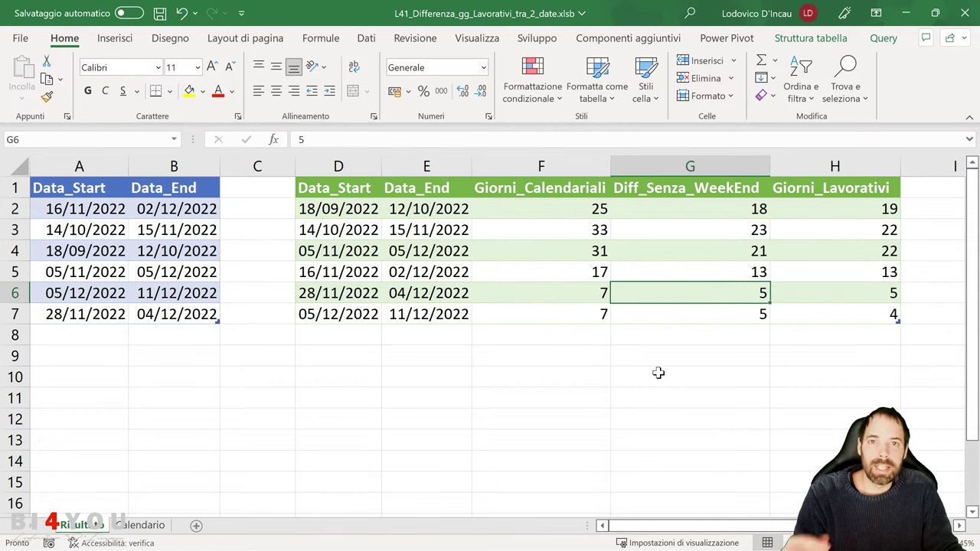
left_click(870, 294)
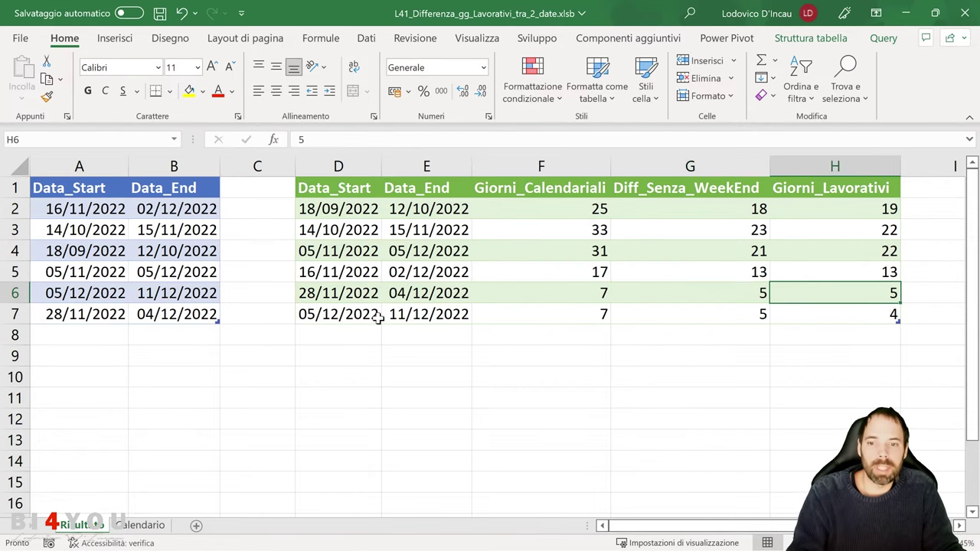
- Check row 7 (05/12–11/12/2022): 7 calendar days, 5 weekdays and 4 working days
left_click_drag(376, 314, 422, 315)
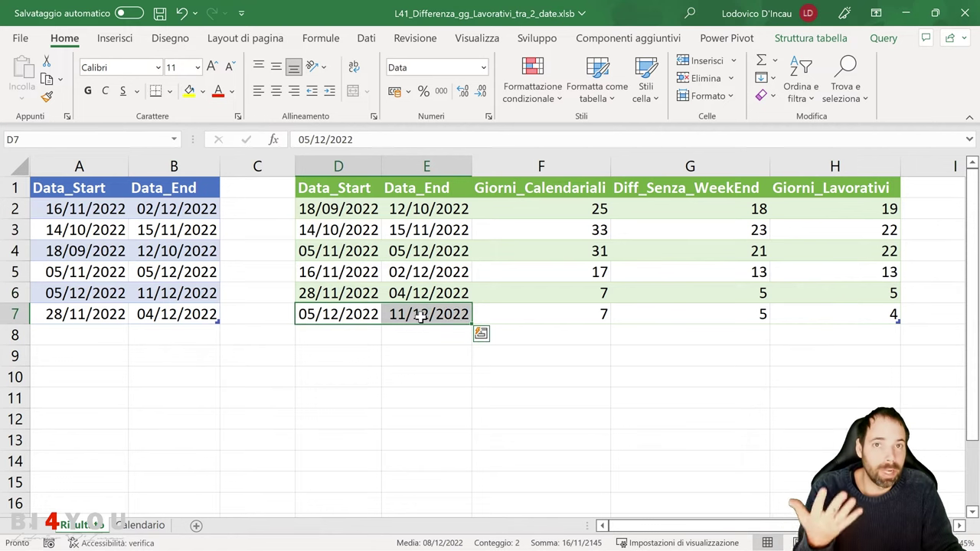
left_click(328, 318)
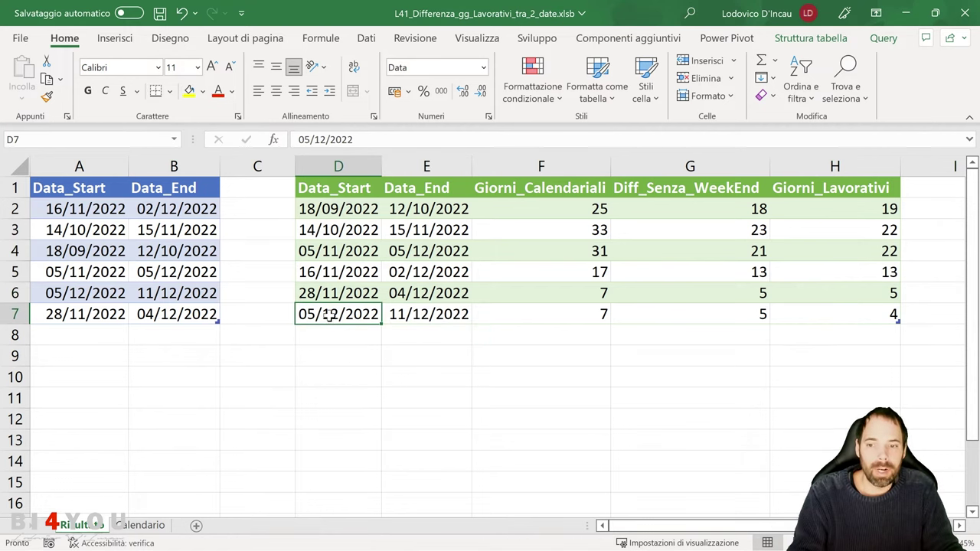
left_click(427, 315)
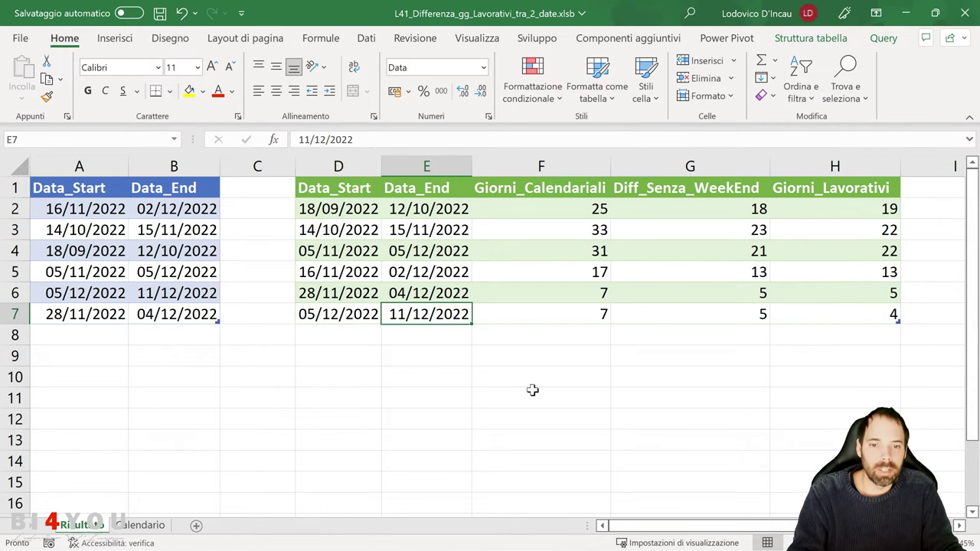
left_click(591, 316)
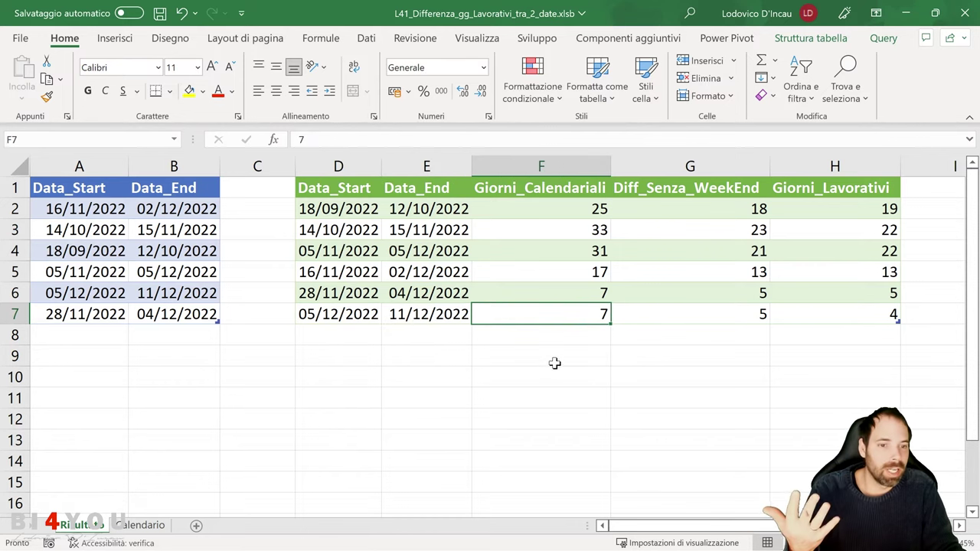
left_click(700, 316)
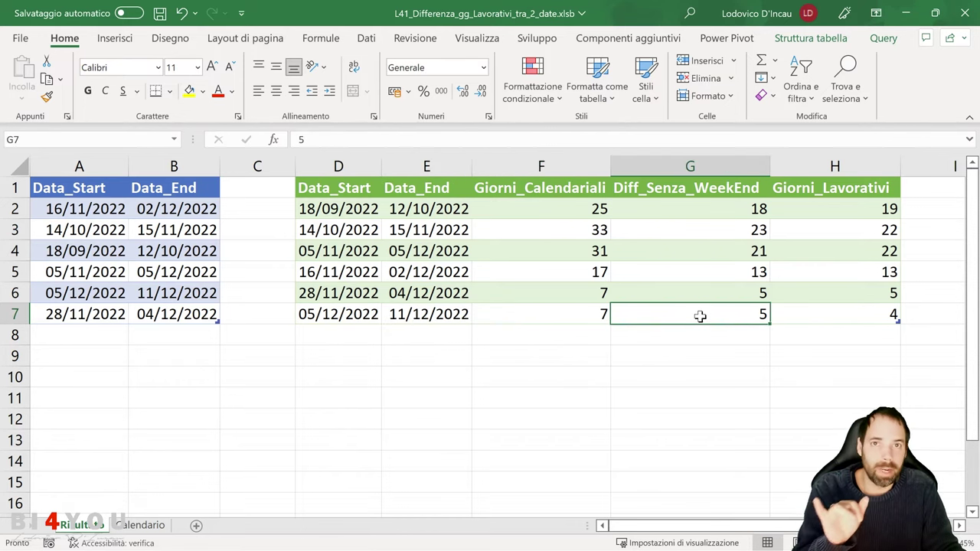
left_click(827, 314)
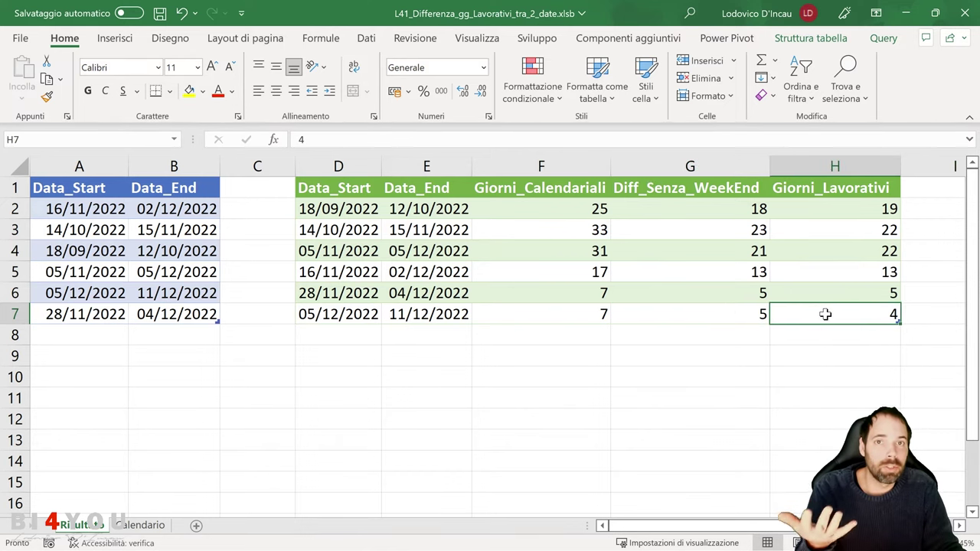
- Look at the source table's Data_Start column, then move to the Calendario sheet
left_click(99, 179)
left_click(100, 190)
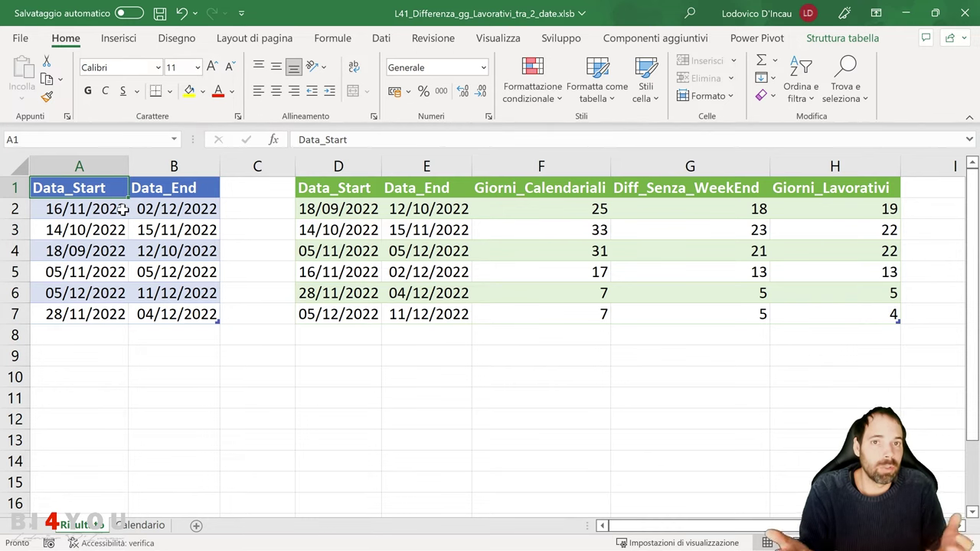
left_click(142, 525)
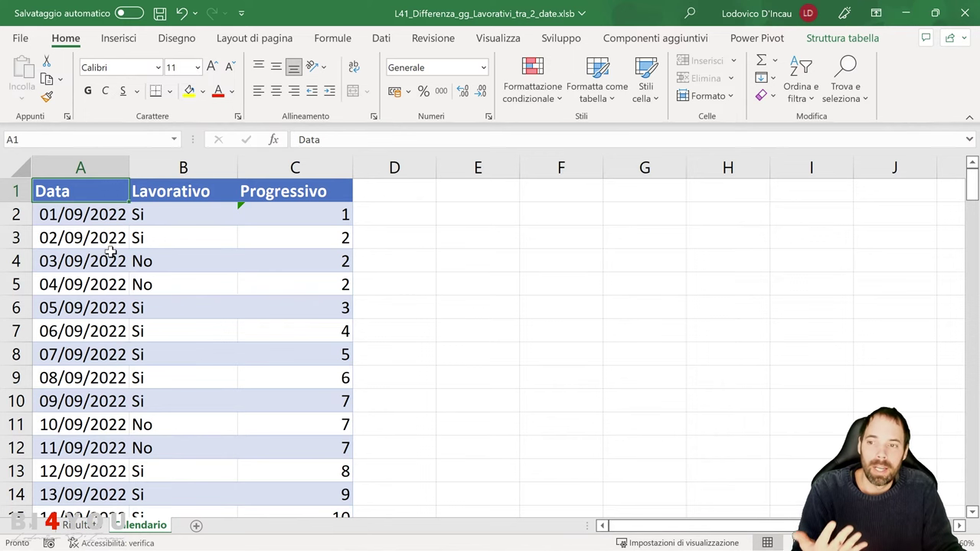
left_click(278, 182)
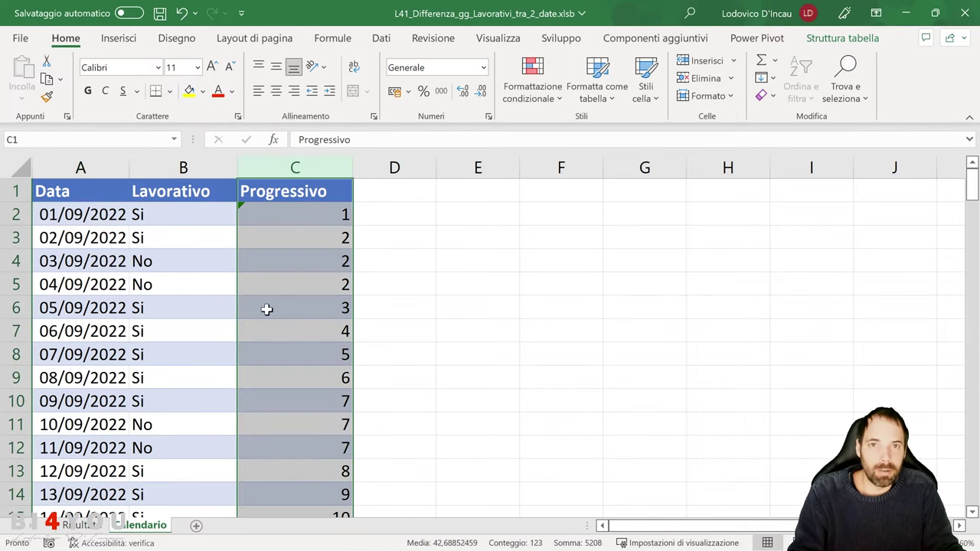
left_click(186, 235)
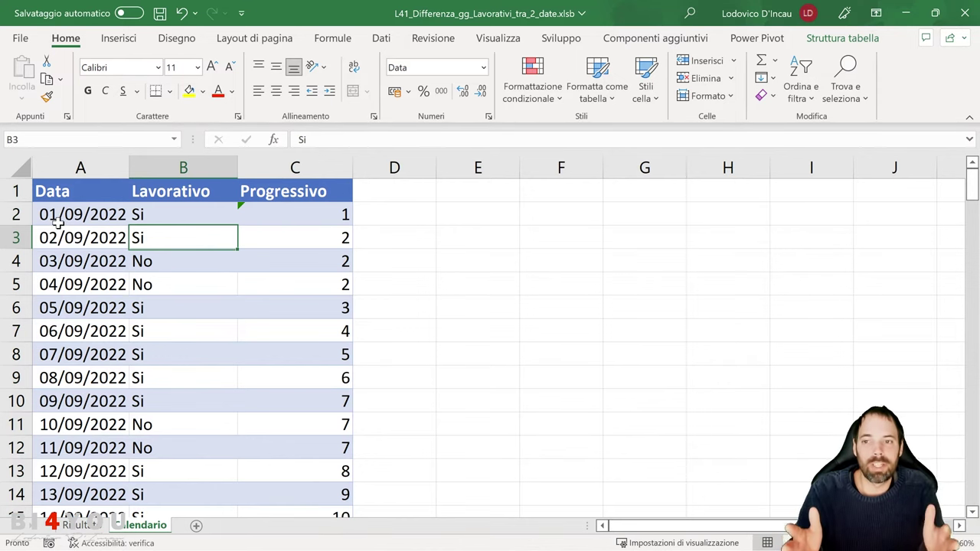
left_click(182, 167)
left_click(303, 165)
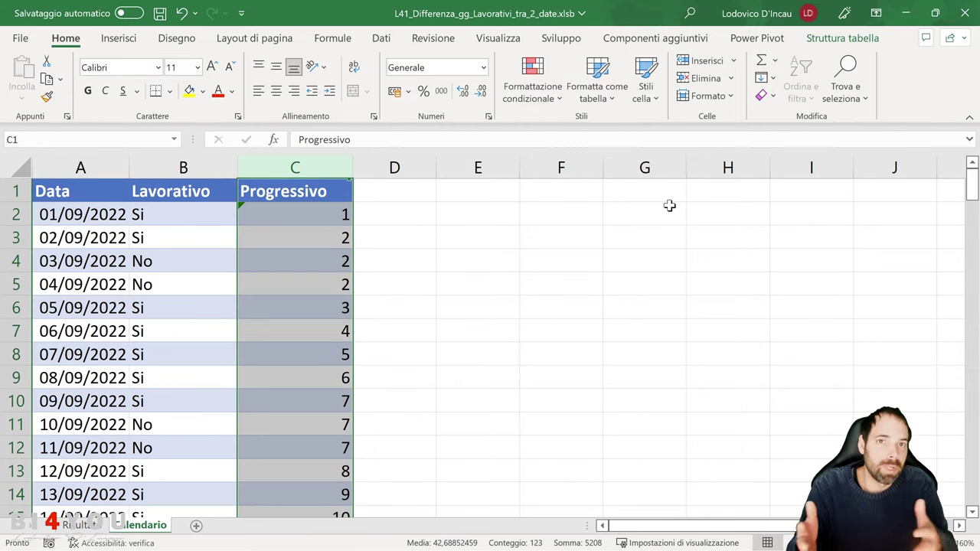
left_click(100, 187)
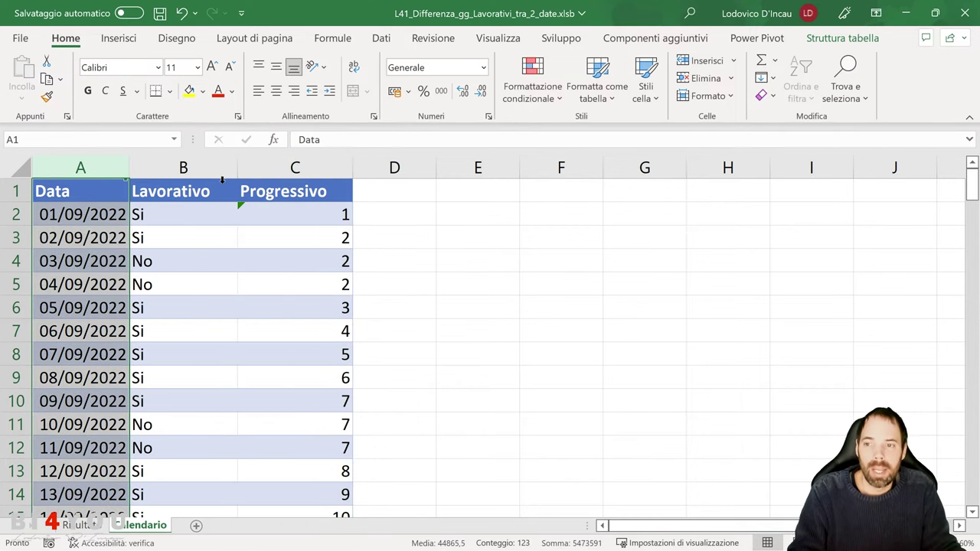
left_click_drag(217, 169, 264, 167)
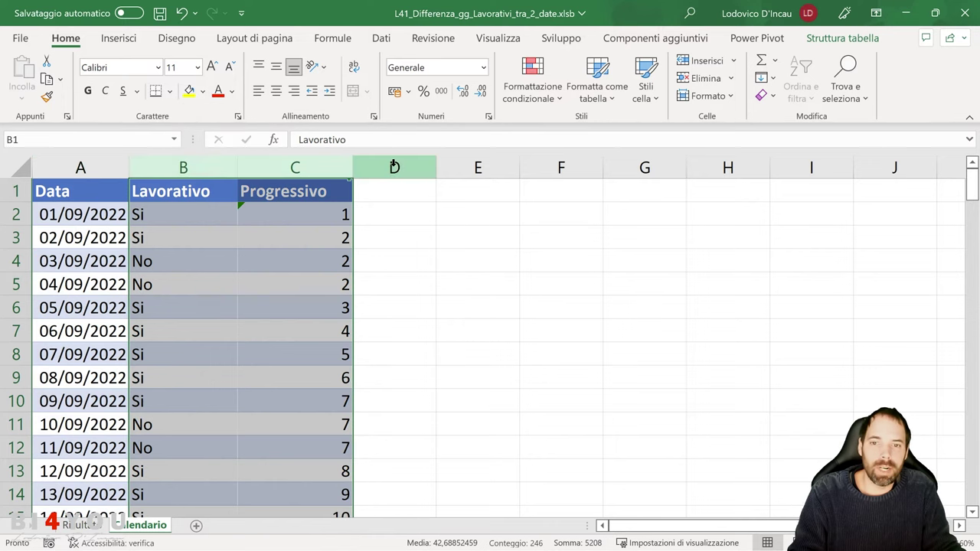
left_click_drag(394, 167, 445, 166)
left_click_drag(575, 166, 645, 165)
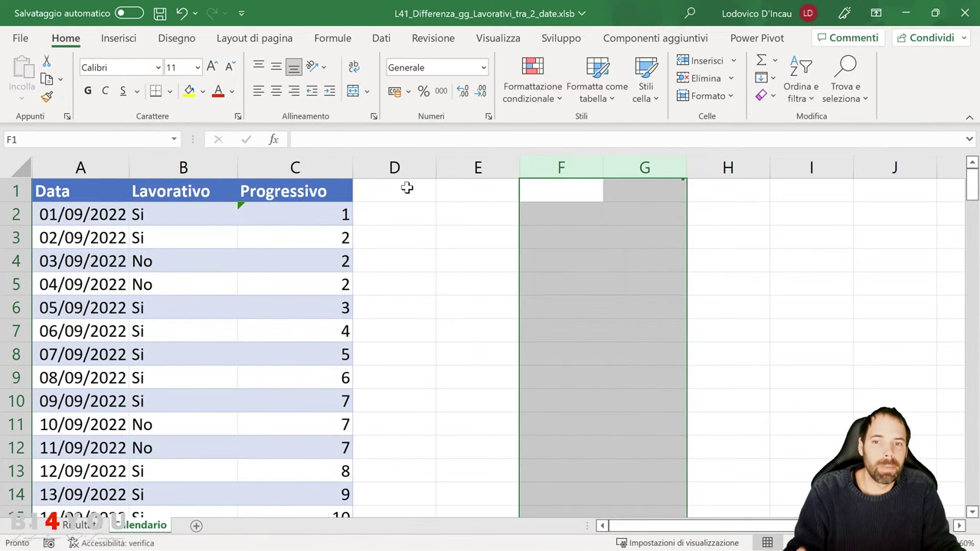
left_click(209, 191)
left_click(171, 181)
left_click(170, 218)
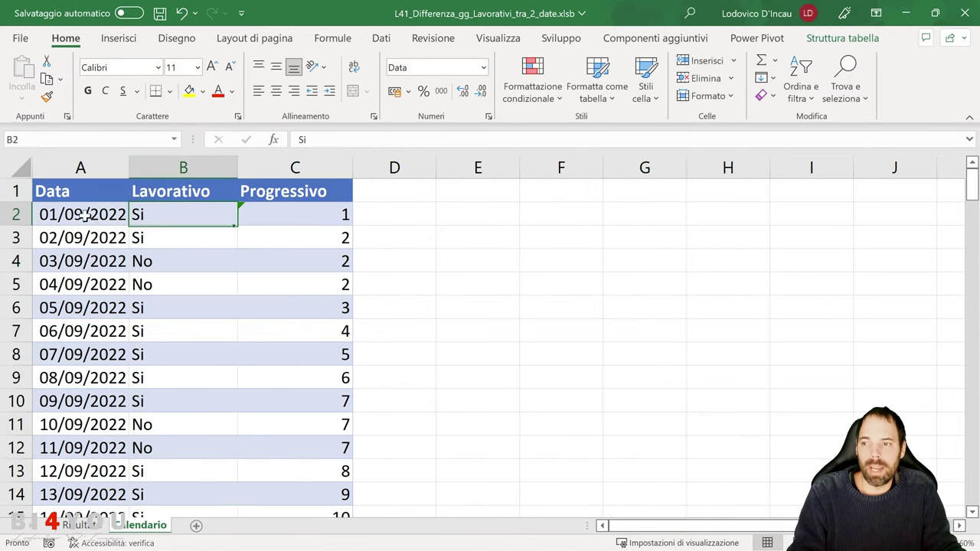
left_click(84, 215)
left_click(171, 217)
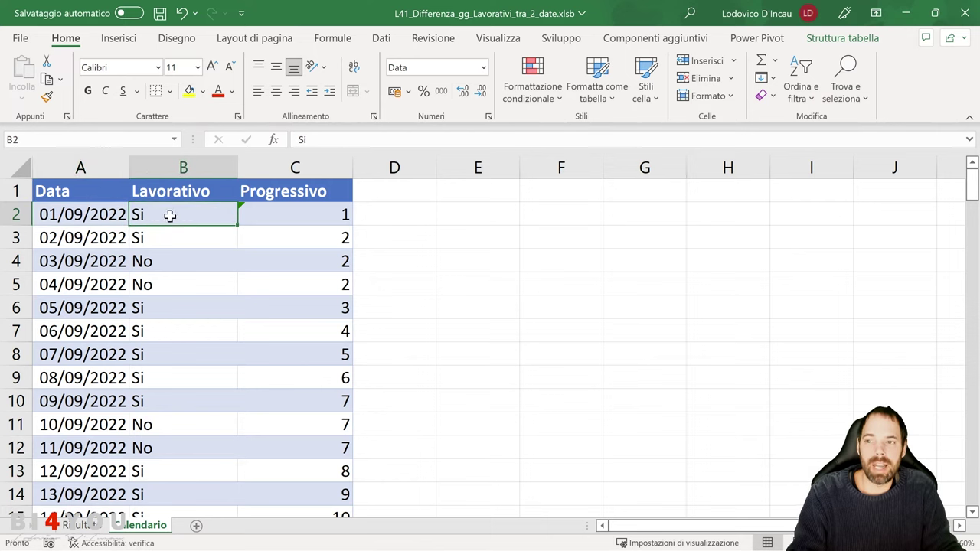
left_click_drag(161, 262, 153, 278)
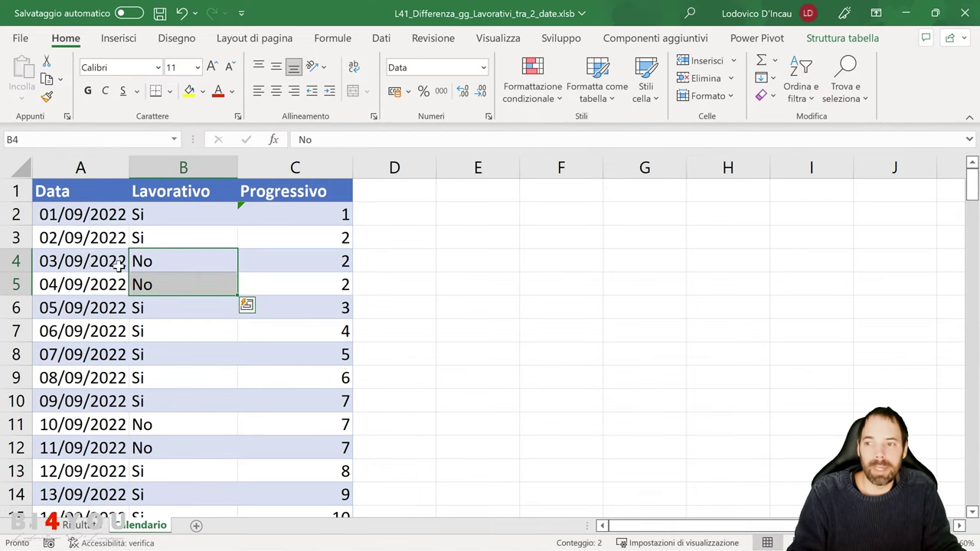
left_click(124, 265)
left_click(153, 282)
scroll(157, 284, "down", 20)
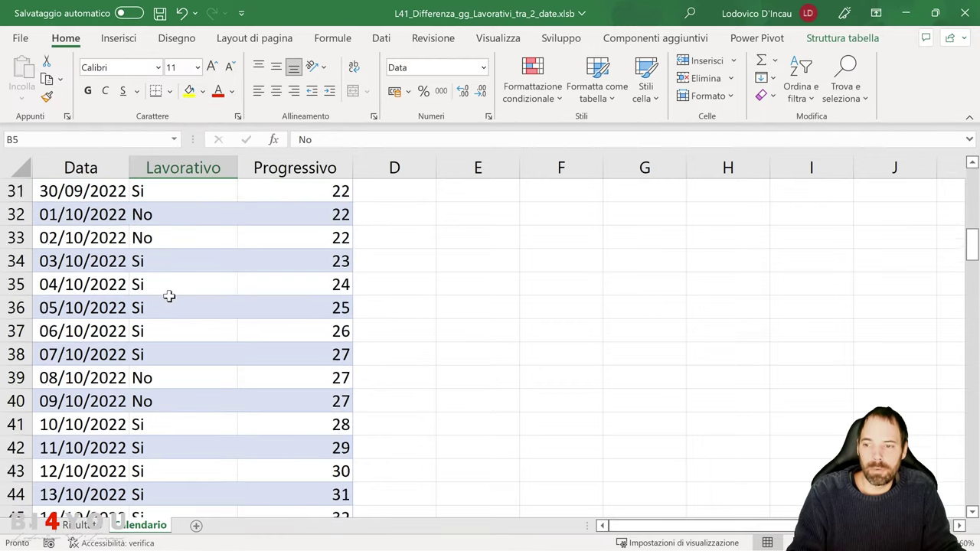
scroll(168, 295, "up", 4)
left_click(118, 376)
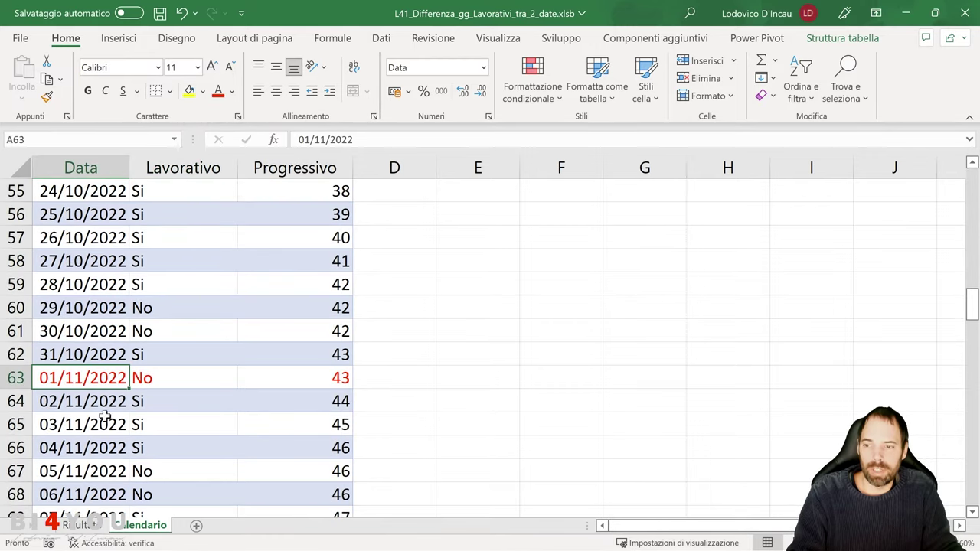
scroll(115, 393, "down", 1)
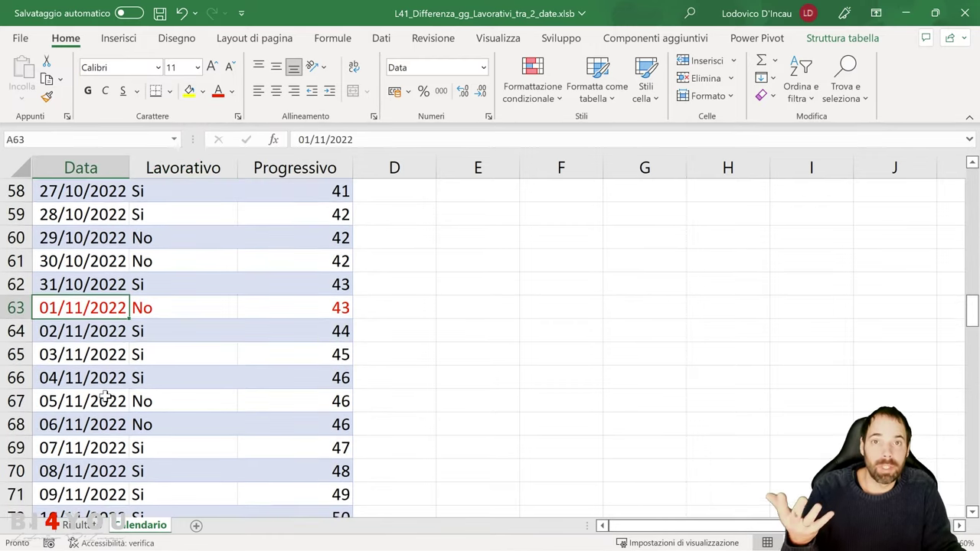
left_click(161, 307)
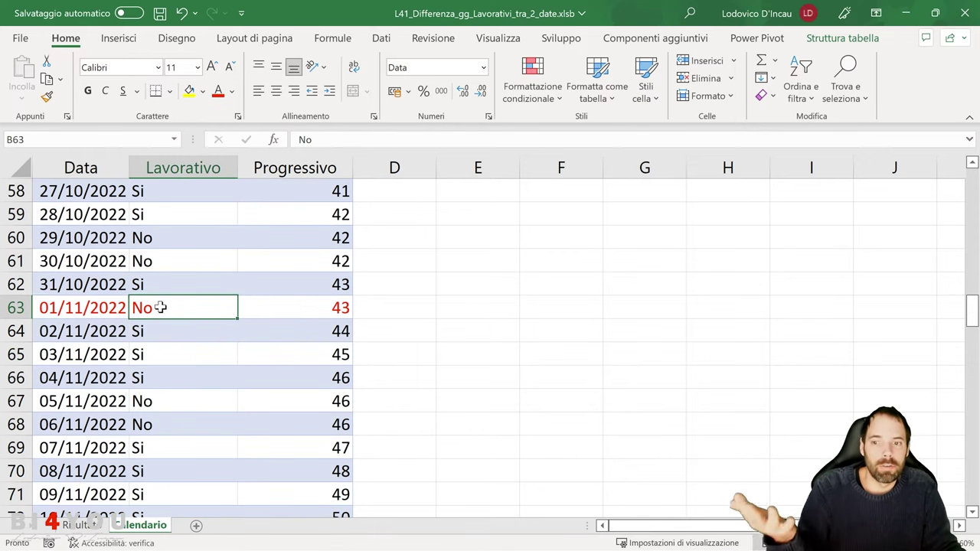
scroll(157, 310, "down", 13)
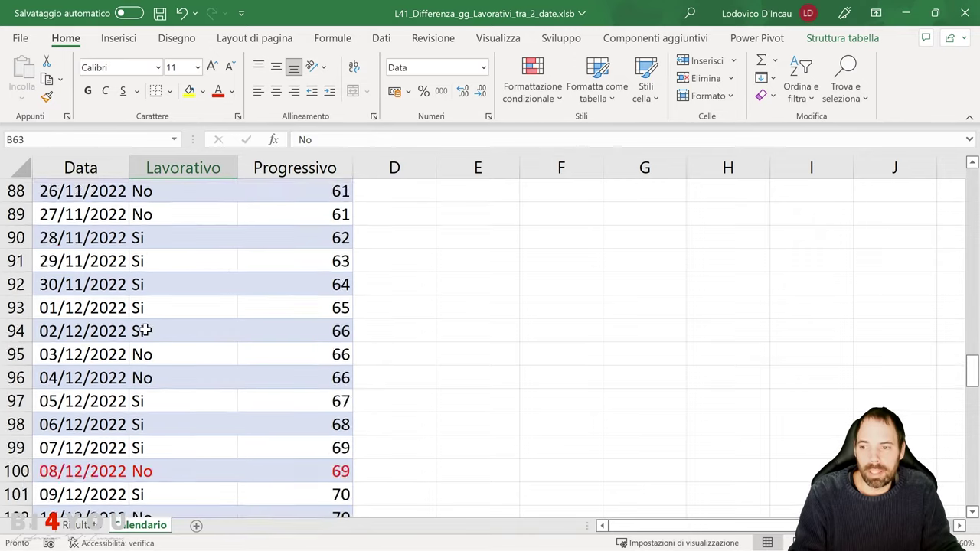
left_click(80, 261)
left_click(140, 264)
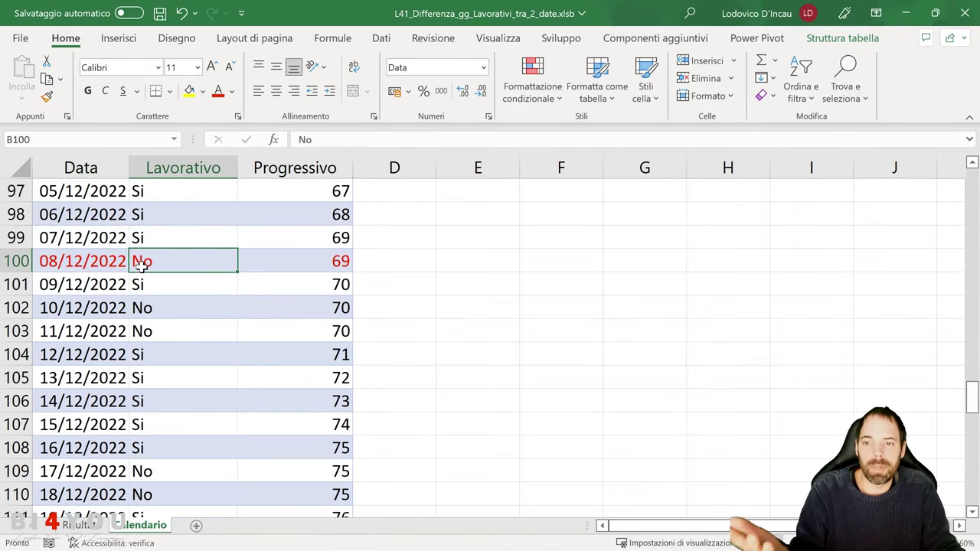
scroll(195, 341, "up", 9)
scroll(201, 351, "up", 20)
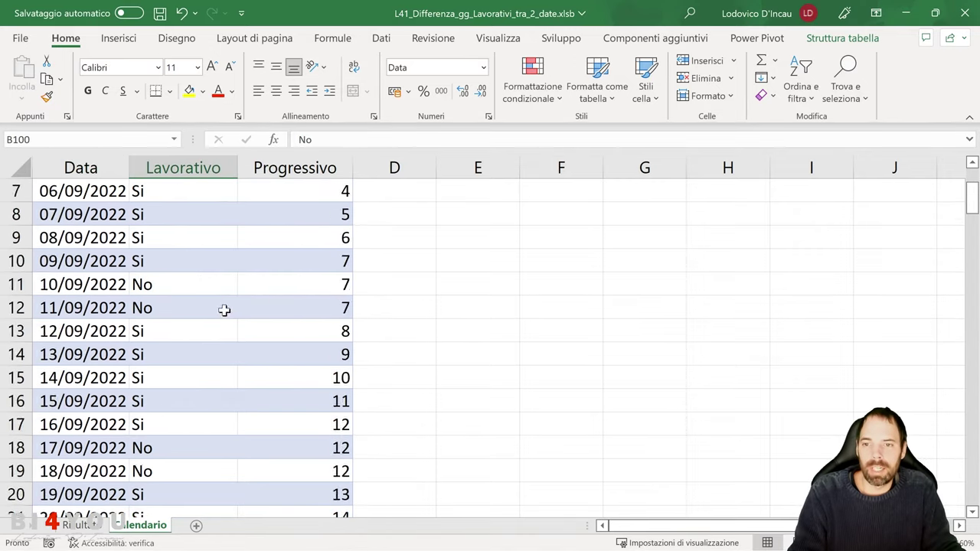
left_click(291, 192)
left_click(284, 214)
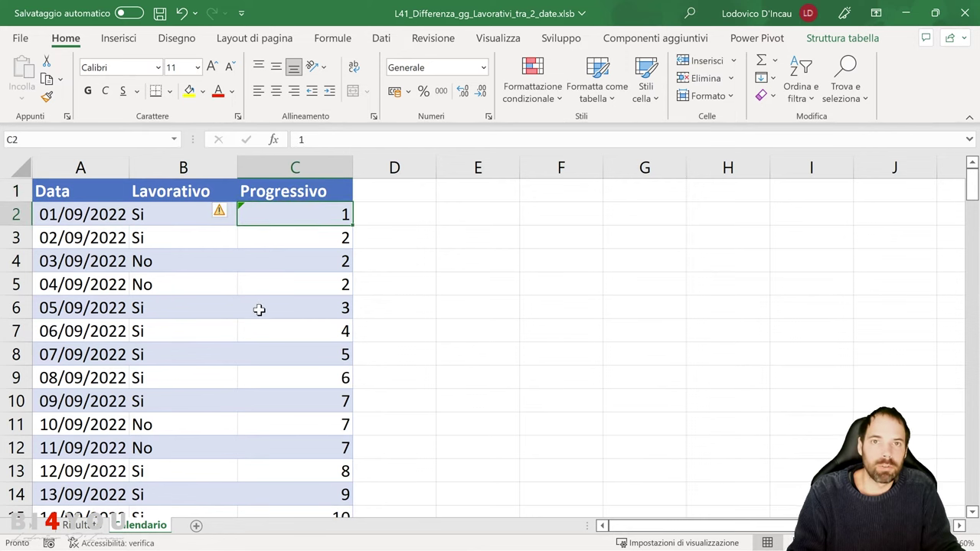
key("Down")
key("F2")
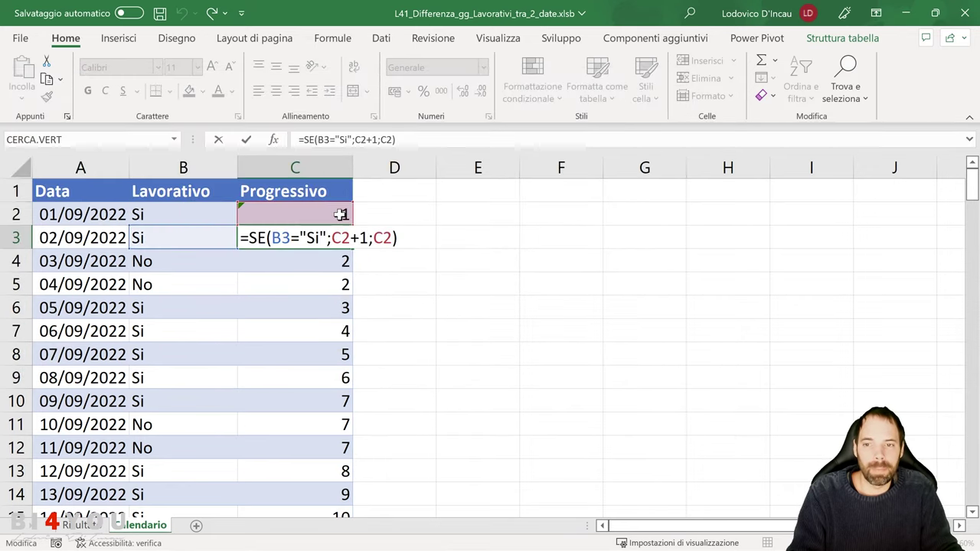
key("Escape")
left_click(324, 221)
left_click(318, 242)
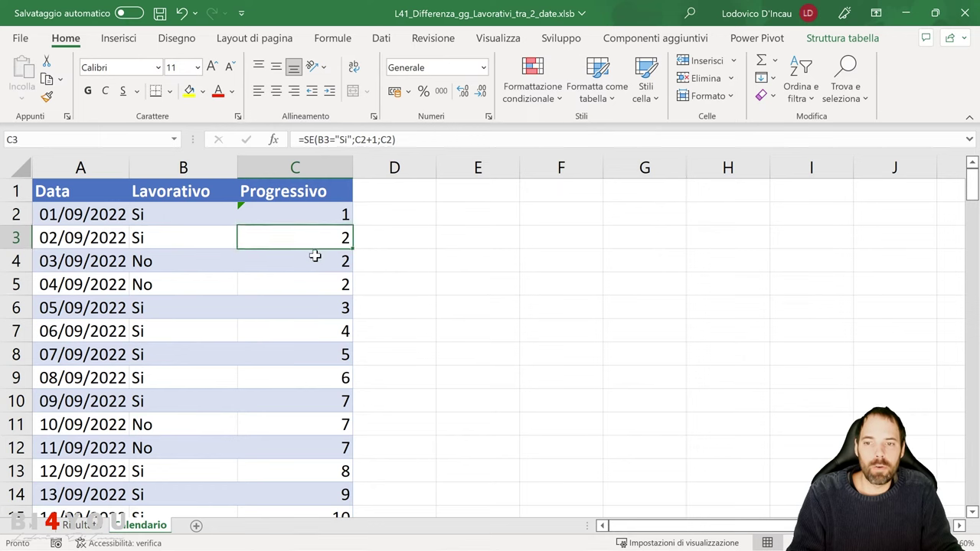
left_click(315, 256)
left_click(311, 277)
left_click(311, 304)
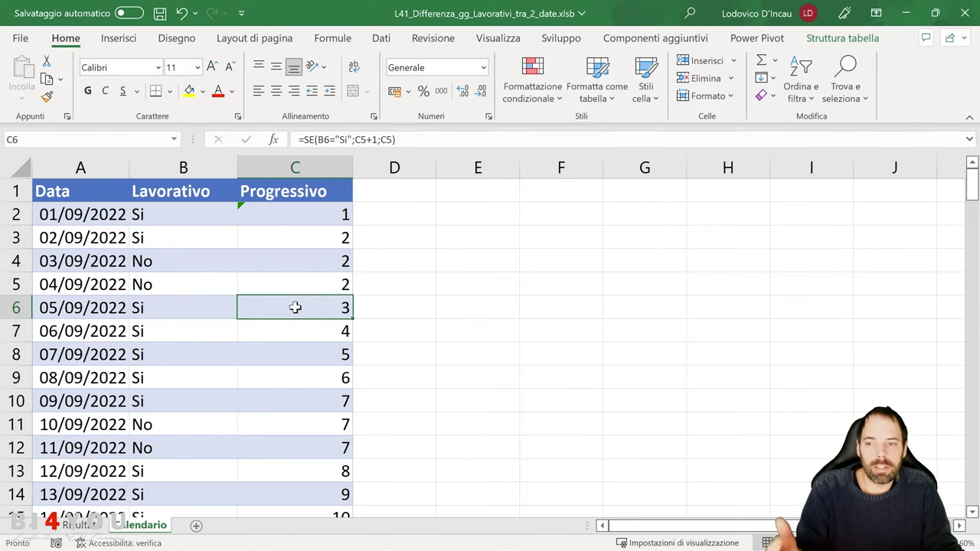
left_click(159, 307)
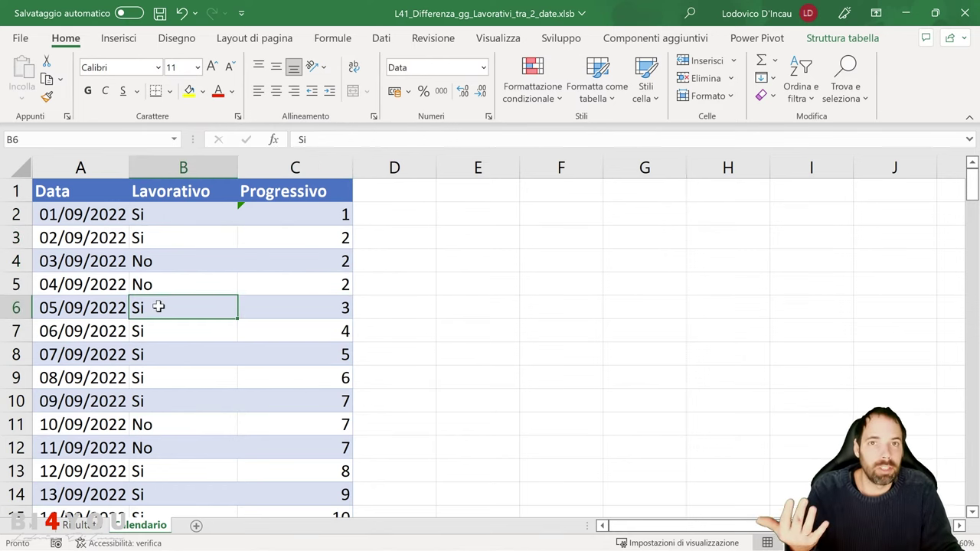
left_click_drag(298, 213, 296, 409)
left_click(90, 196)
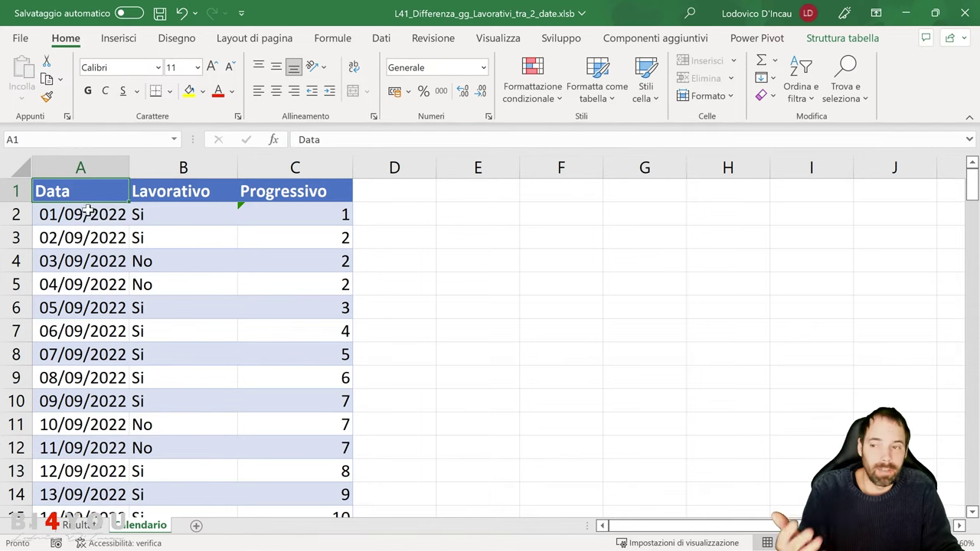
- Select the Data heading in cell A1 of the calendar table
left_click(89, 213)
left_click(90, 191)
left_click_drag(69, 188, 275, 446)
left_click(79, 198)
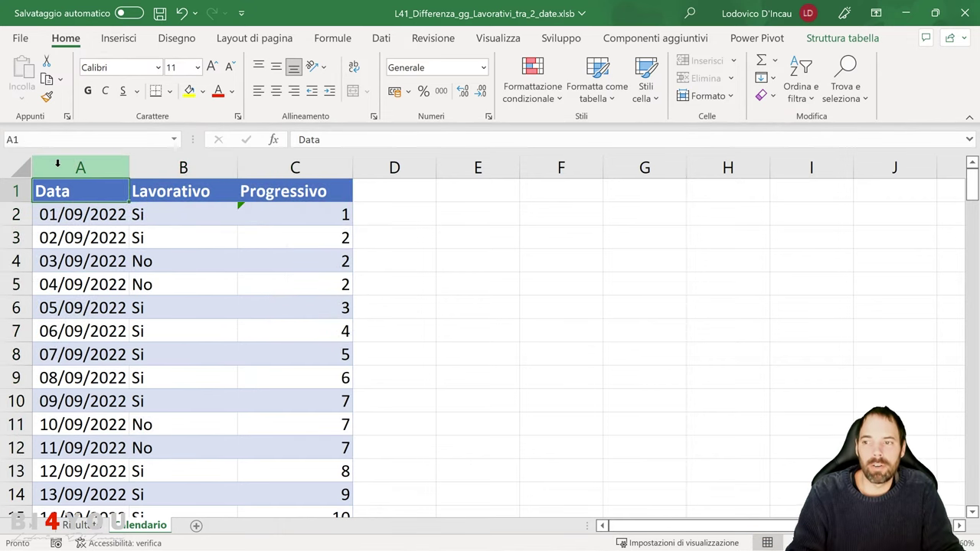
left_click(88, 223)
left_click(92, 197)
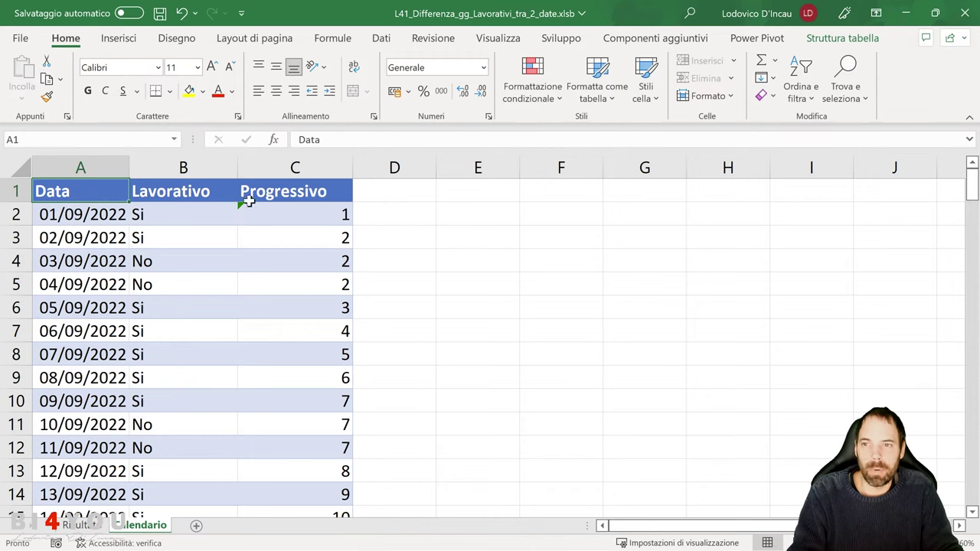
- On the Risultati sheet, launch the Power Query Editor from the Dati commands
left_click(397, 40)
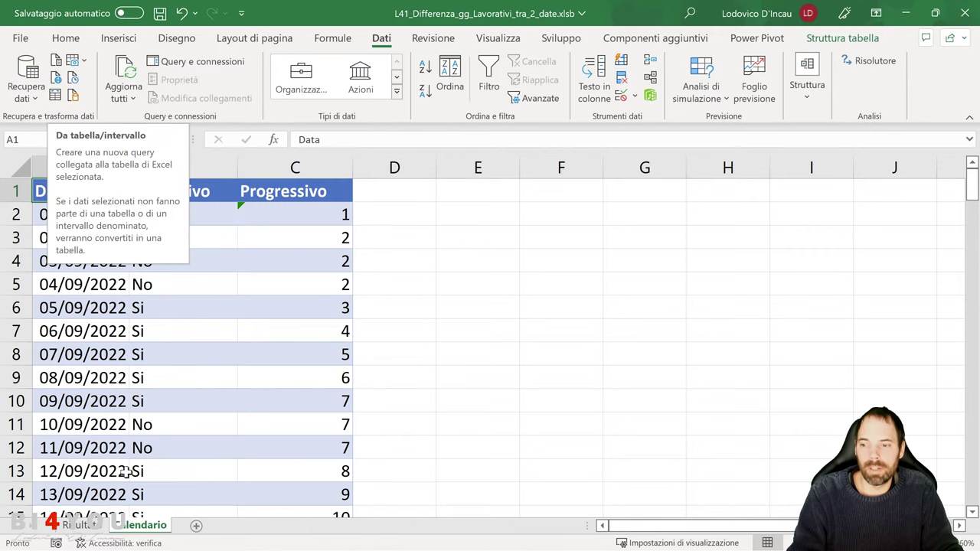
left_click(86, 527)
left_click(28, 86)
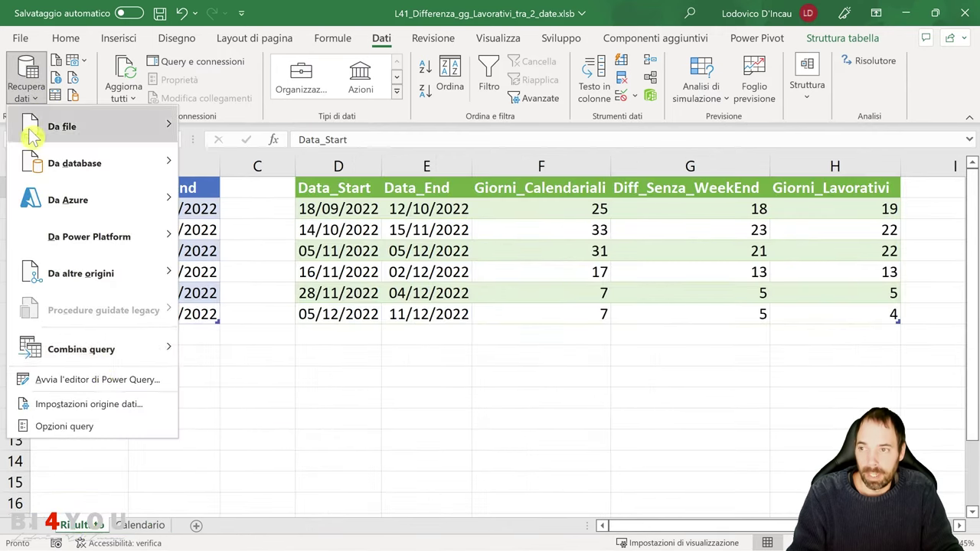
left_click(95, 379)
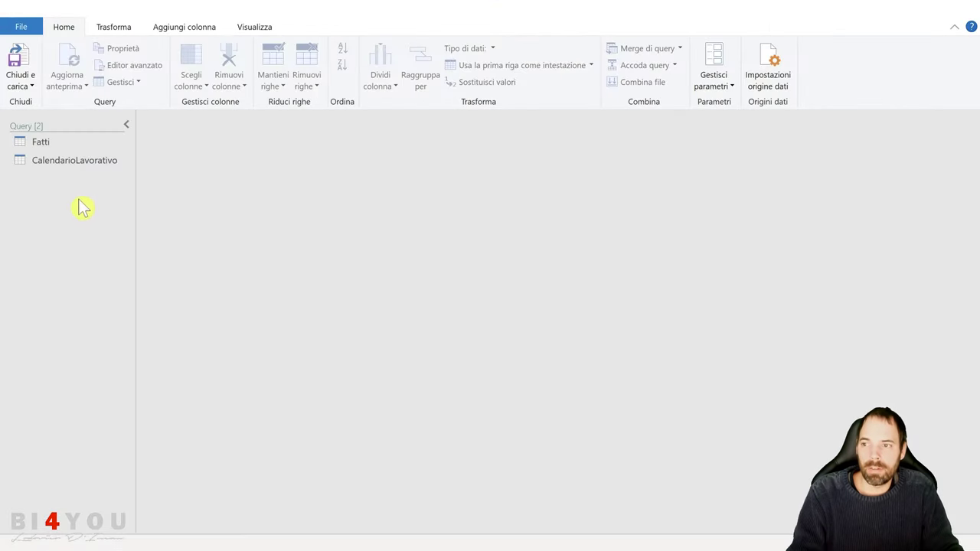
- Preview CalendarioLavorativo, then Fatti at Diff_Senza_WeekEnd (weekday counts 13, 23, 18, 21, 5, 5)
left_click(88, 163)
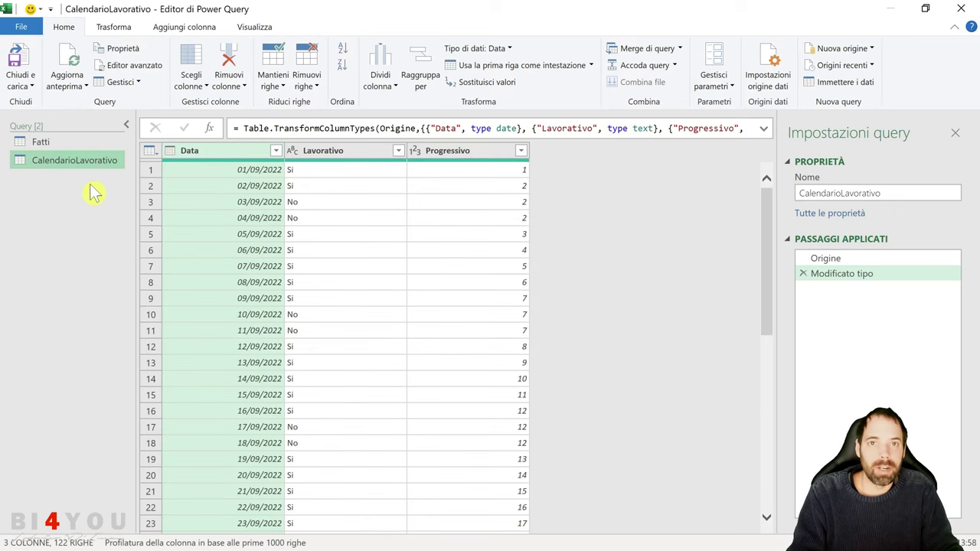
left_click(66, 144)
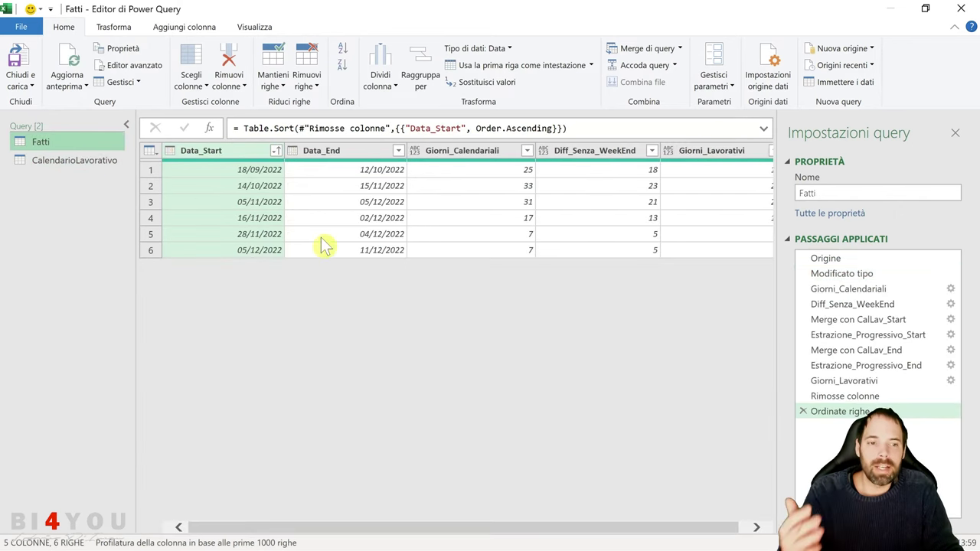
left_click(813, 305)
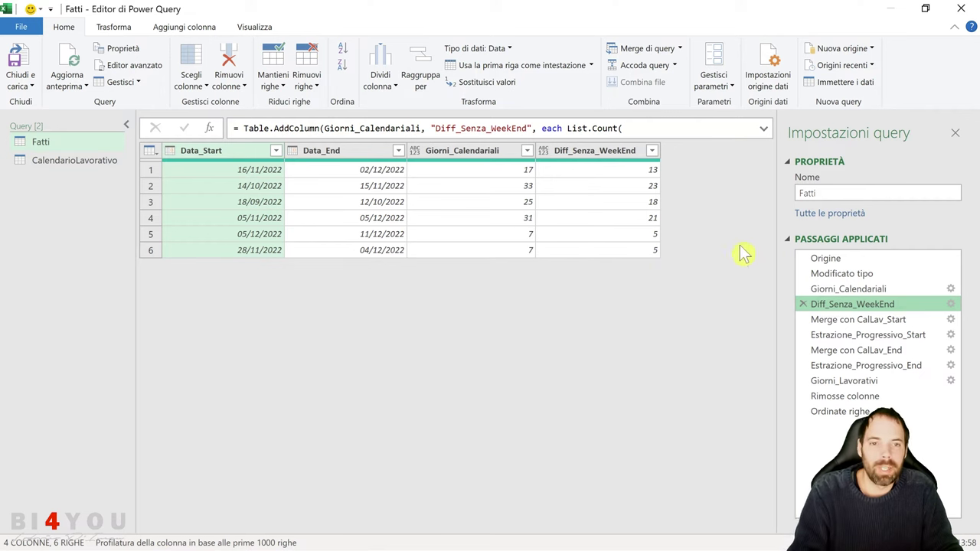
- Review the Merge con CalLav_Start settings matching on the calendar's Data column, and confirm
left_click(679, 48)
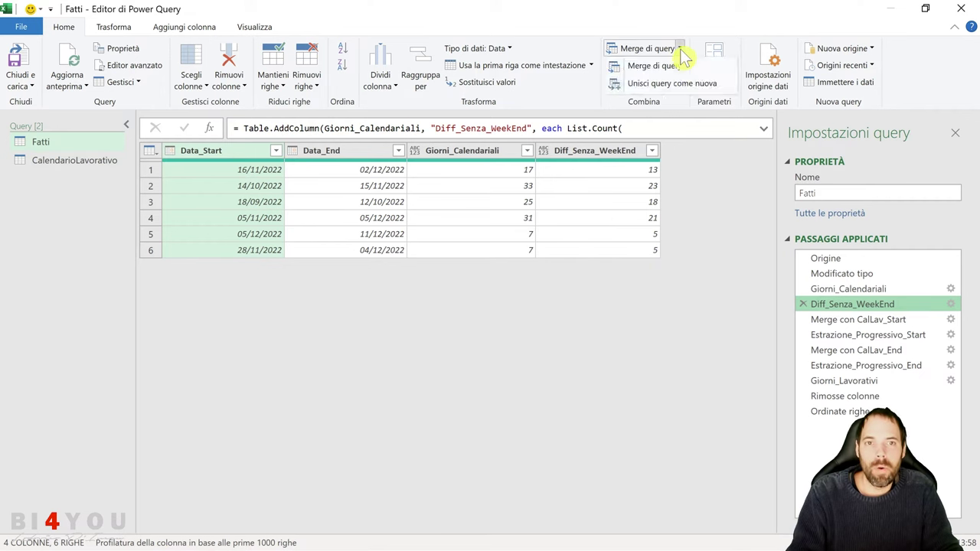
left_click(889, 321)
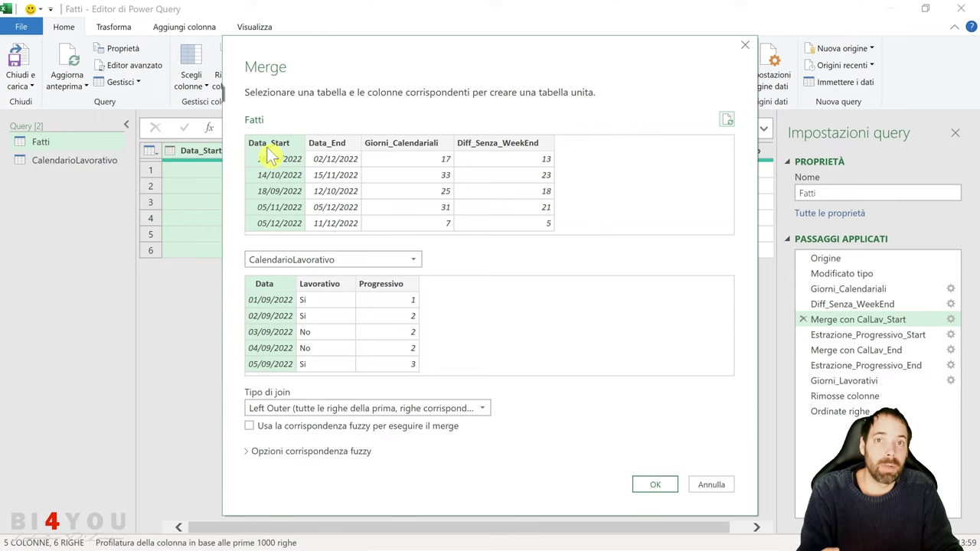
left_click(264, 287)
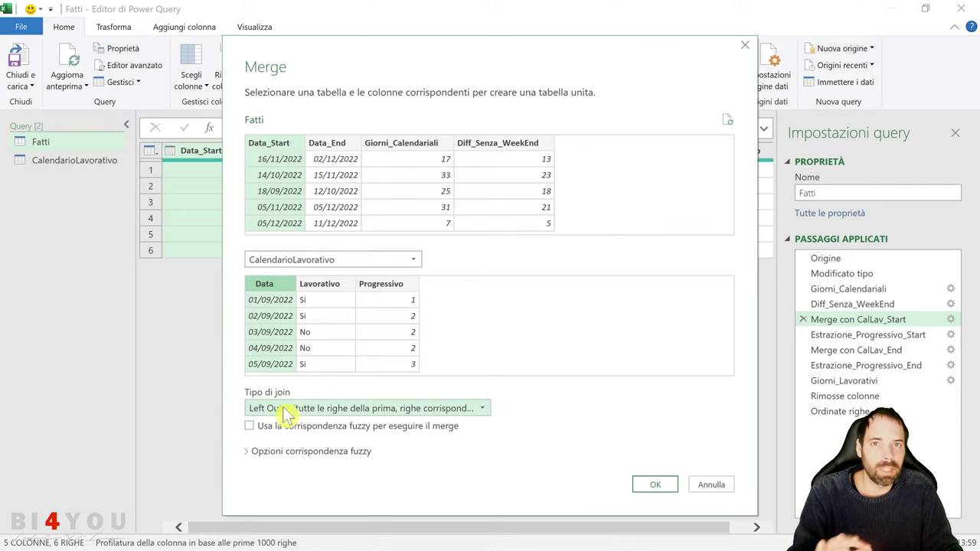
left_click(673, 486)
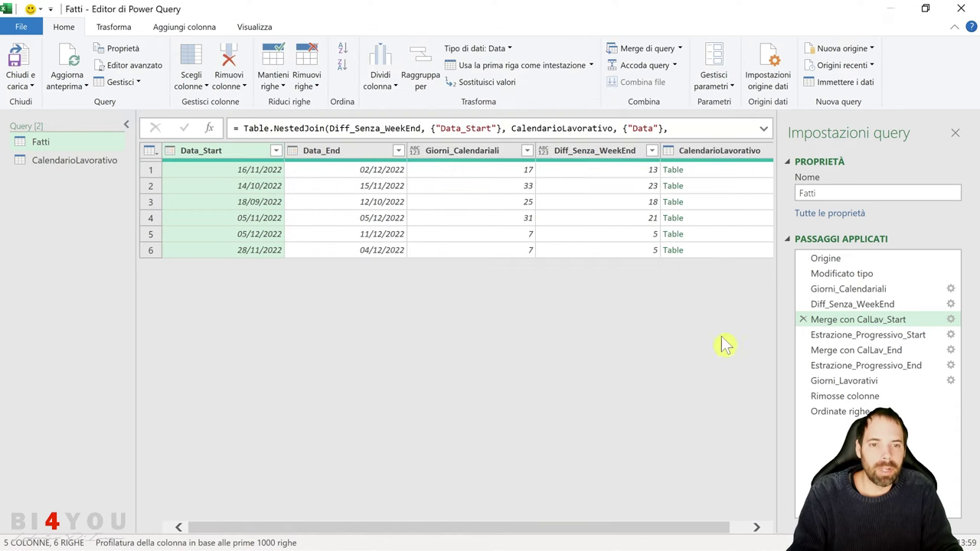
left_click(703, 173)
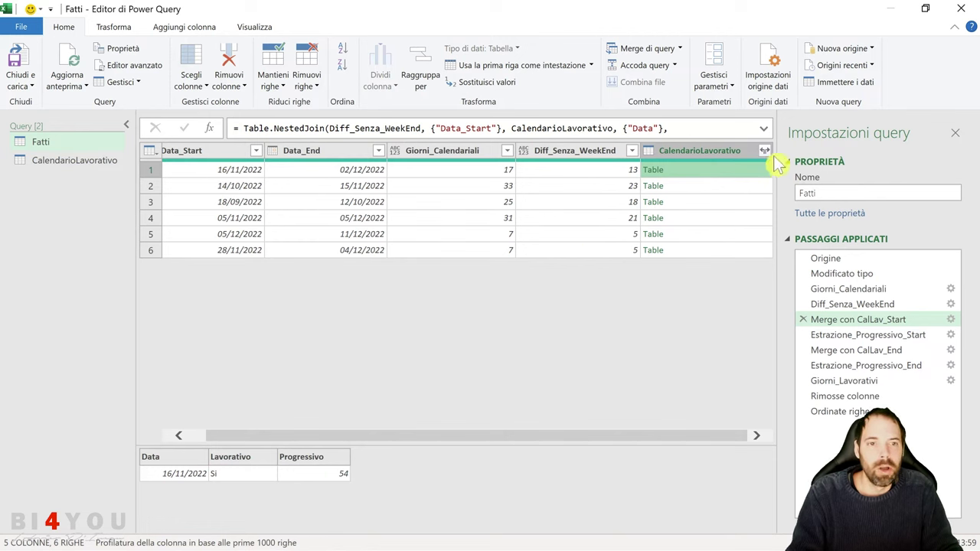
- Cancel the expand options and view Estrazione_Progressivo_Start, with Progressivo_Start 12, 32, 46, 54, 62, 67
left_click(765, 151)
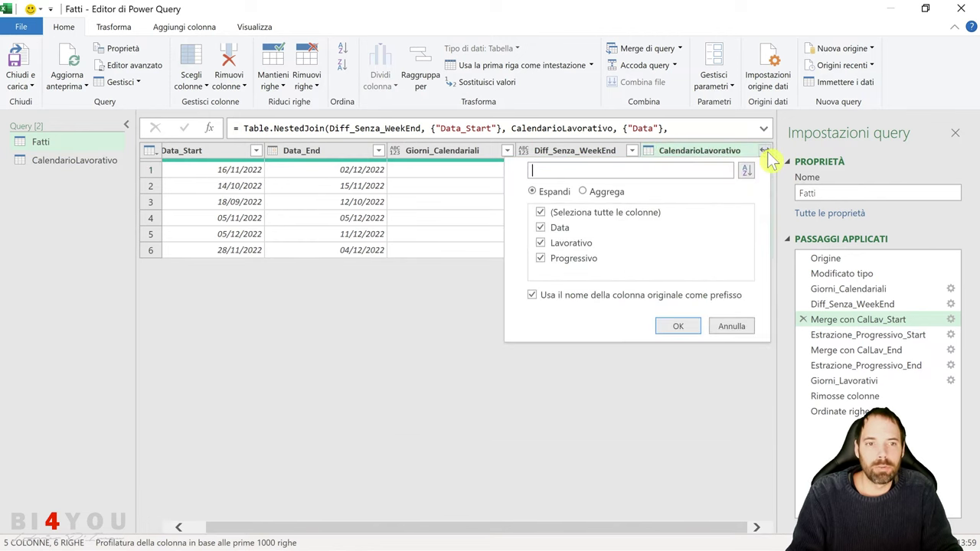
left_click(546, 299)
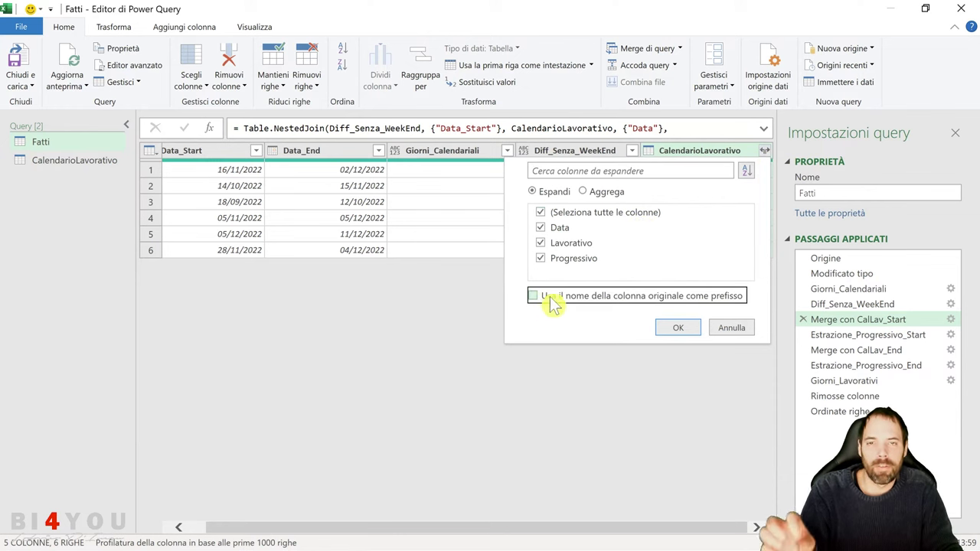
left_click(543, 230)
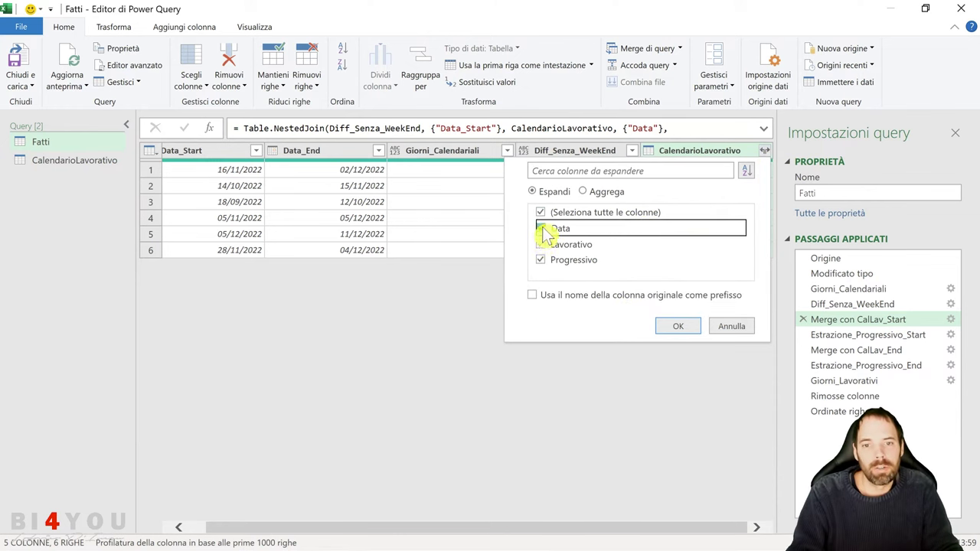
left_click(541, 243)
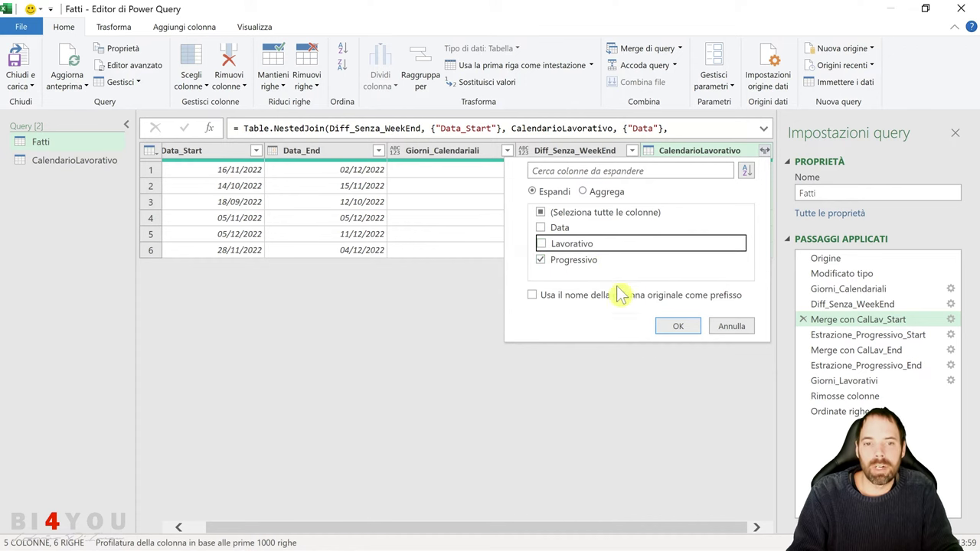
left_click(739, 328)
left_click(818, 334)
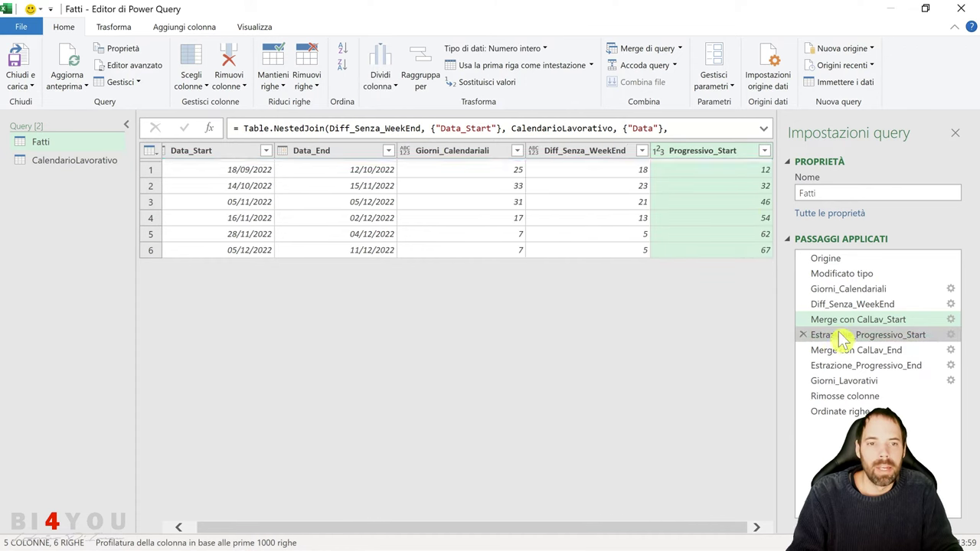
left_click(736, 173)
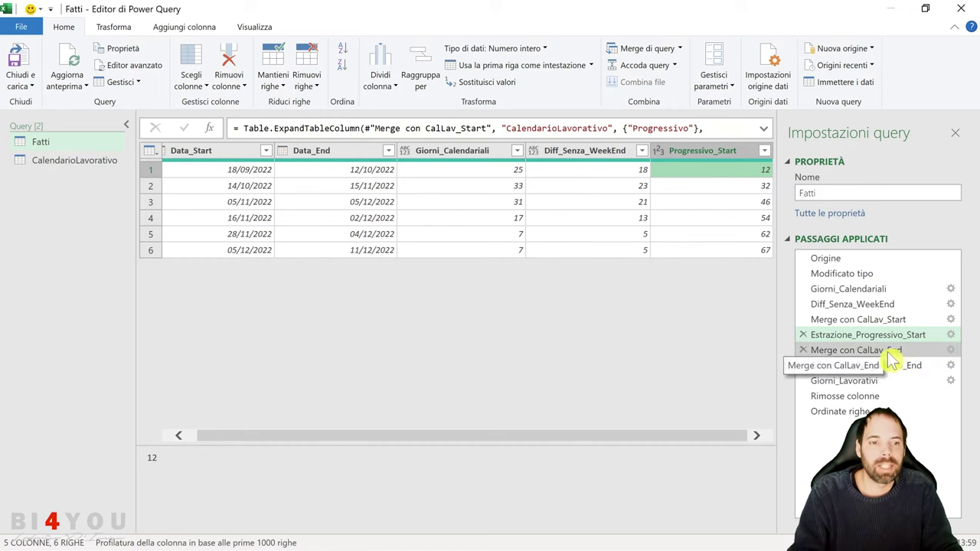
- Review the end-date merge step, then delete the Estrazione_Progressivo_End step
left_click(842, 350)
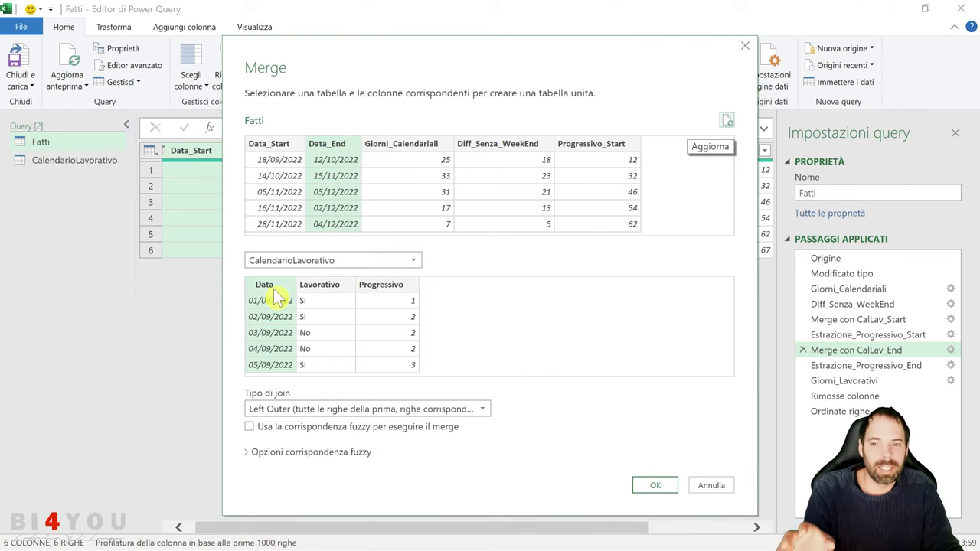
left_click(724, 489)
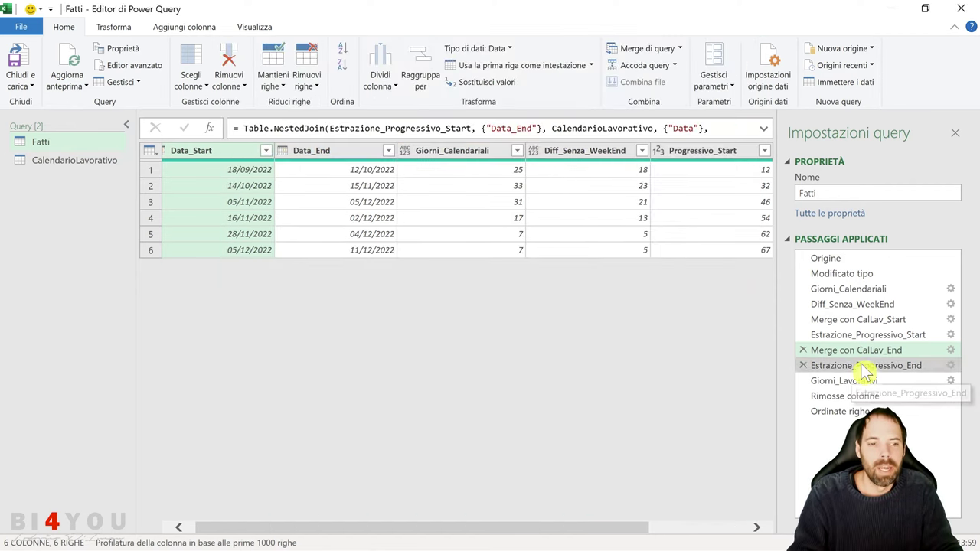
left_click(865, 367)
left_click_drag(619, 529, 735, 528)
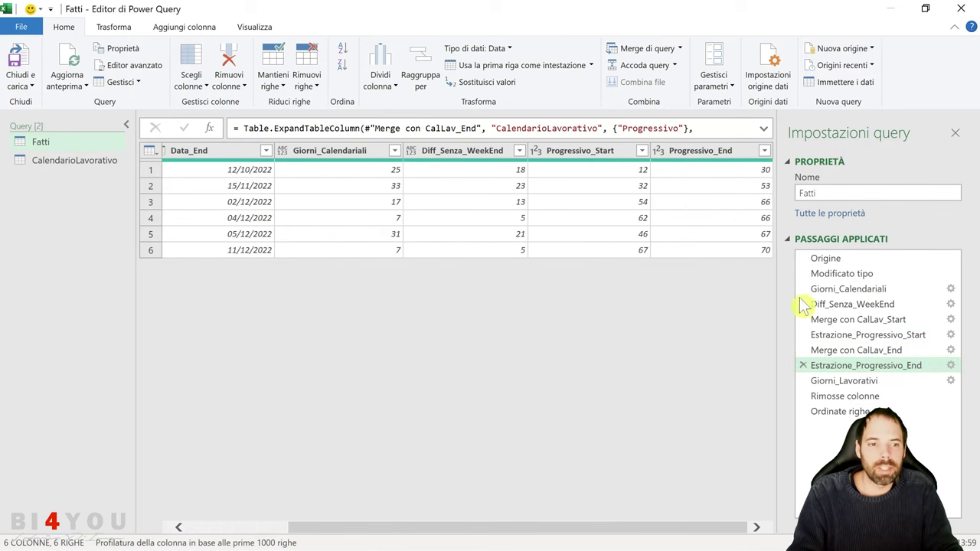
left_click(582, 170)
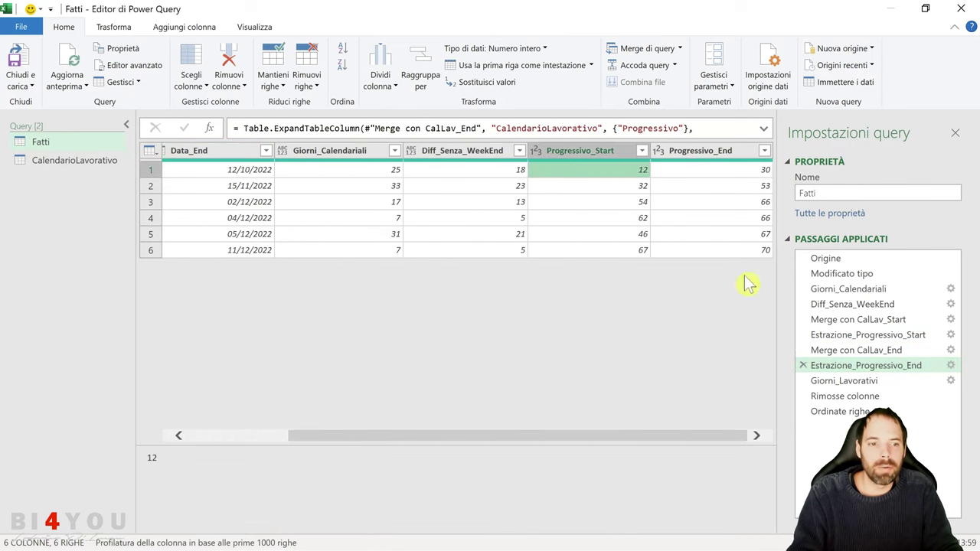
left_click(803, 366)
left_click(563, 322)
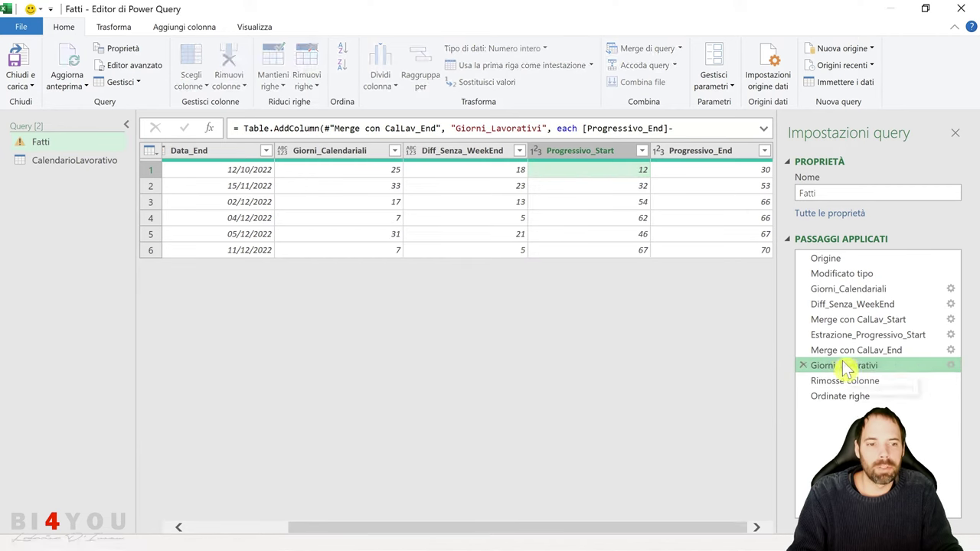
- Expand CalendarioLavorativo after Merge con CalLav_End keeping only Progressivo, inserting it as a new step
left_click(842, 350)
left_click_drag(657, 525, 744, 527)
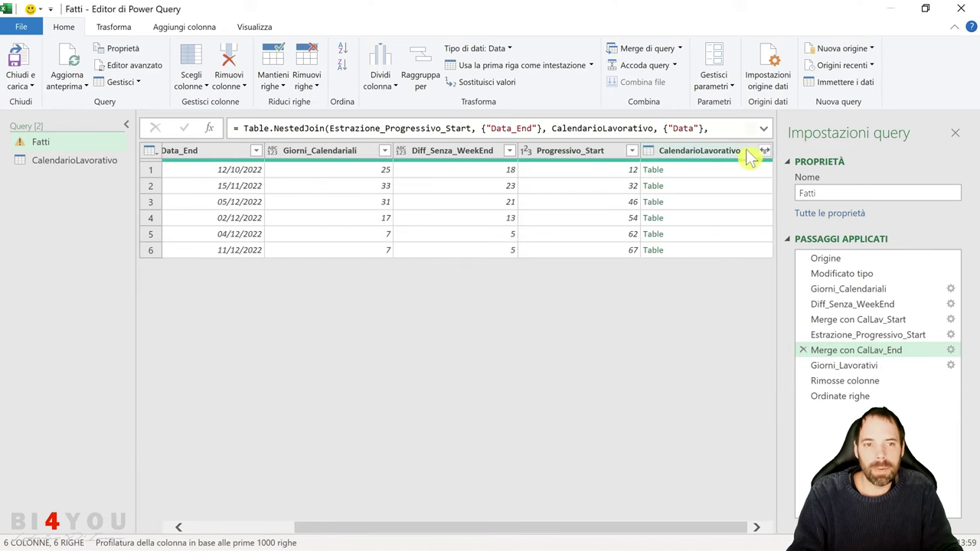
left_click(764, 150)
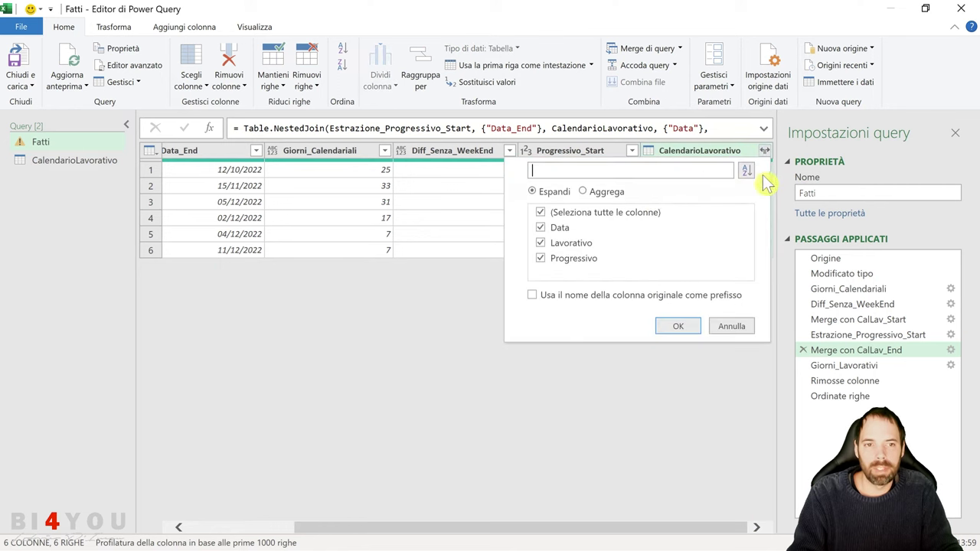
left_click(542, 227)
left_click(542, 244)
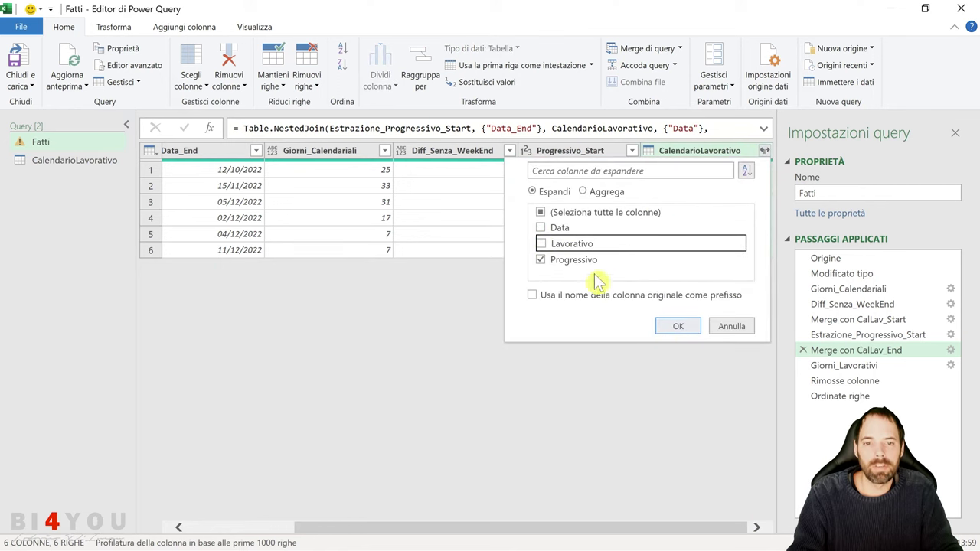
left_click(678, 326)
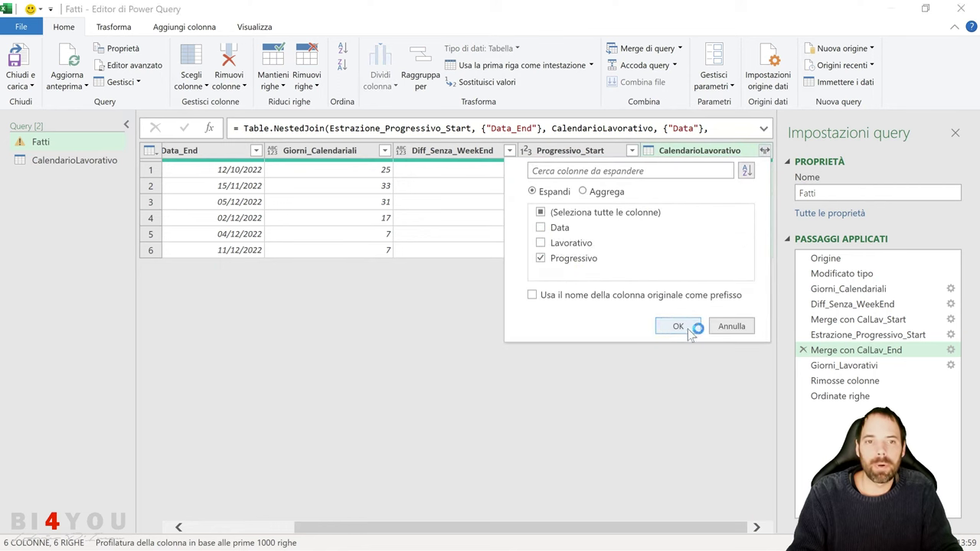
left_click(576, 325)
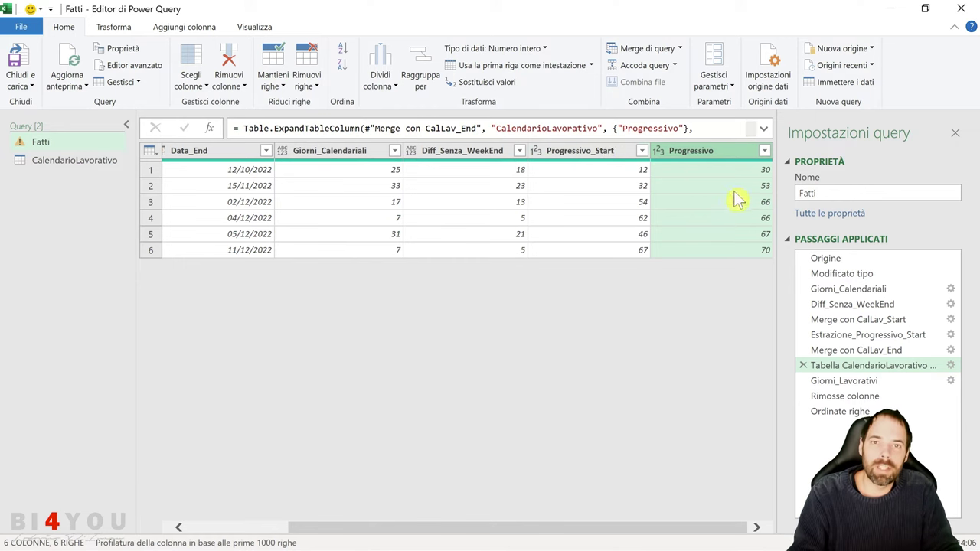
- Append _End to the Progressivo name in the ExpandTableColumn formula, naming it Progressivo_End
left_click(764, 129)
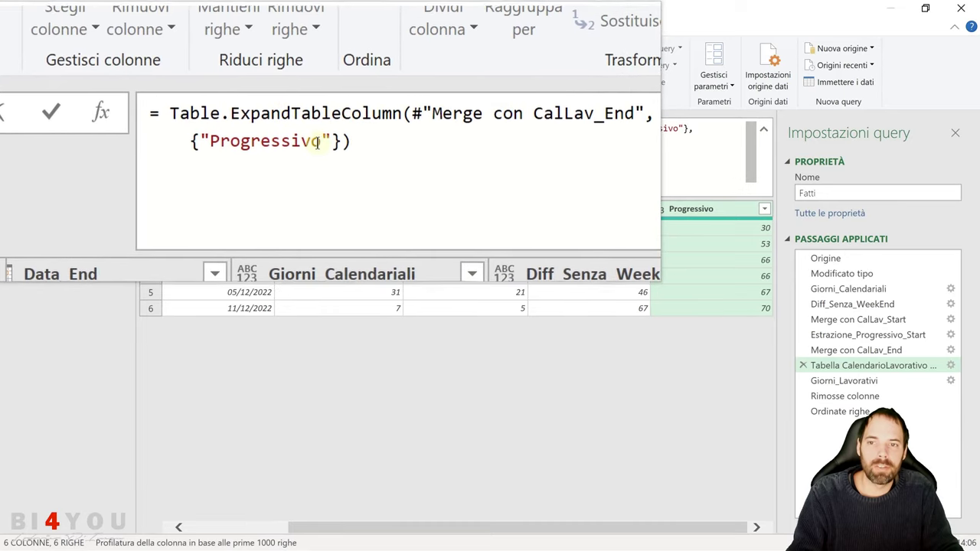
left_click(339, 138)
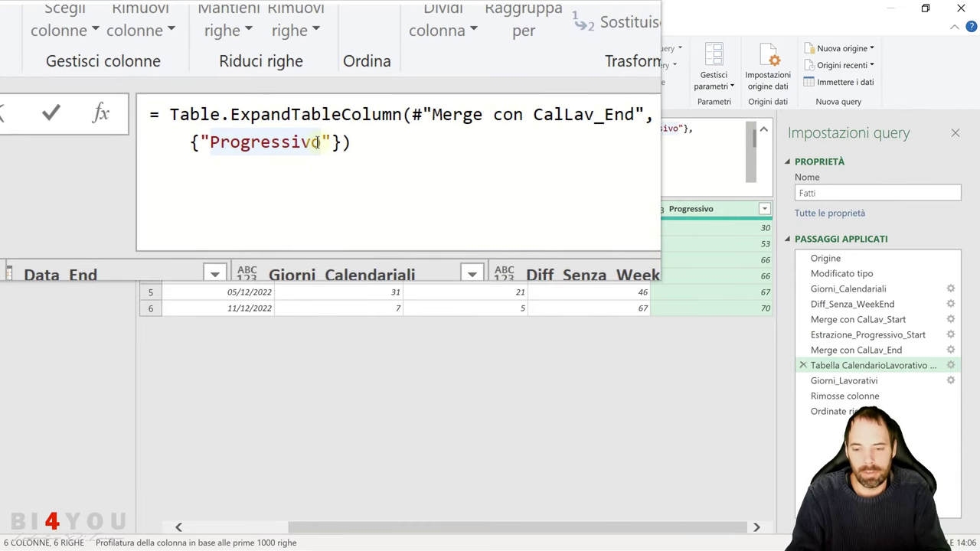
type("_End")
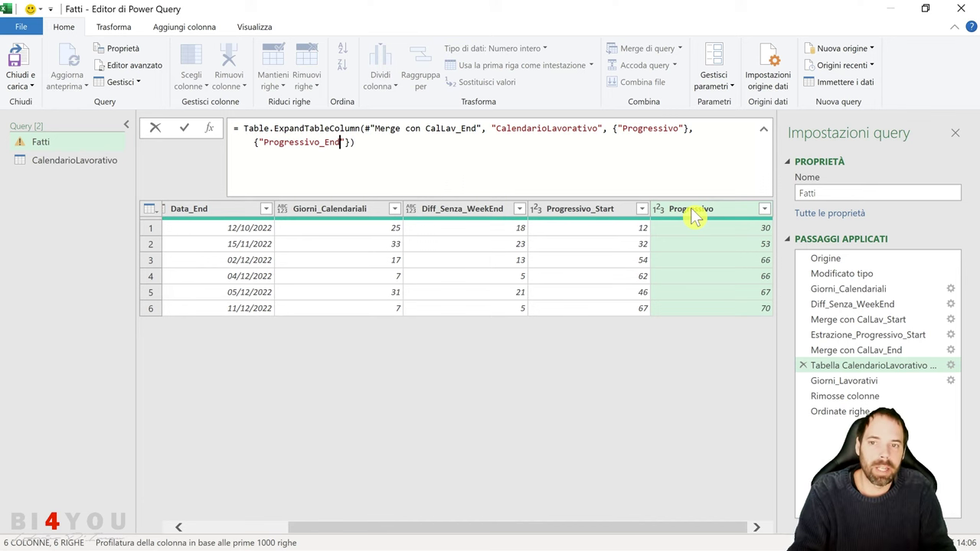
key("Return")
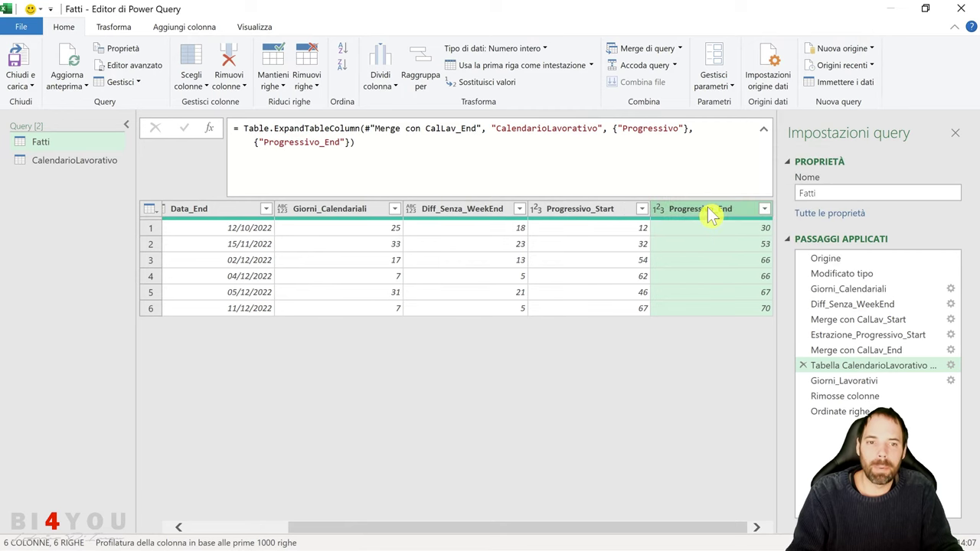
double_click(709, 208)
key("Escape")
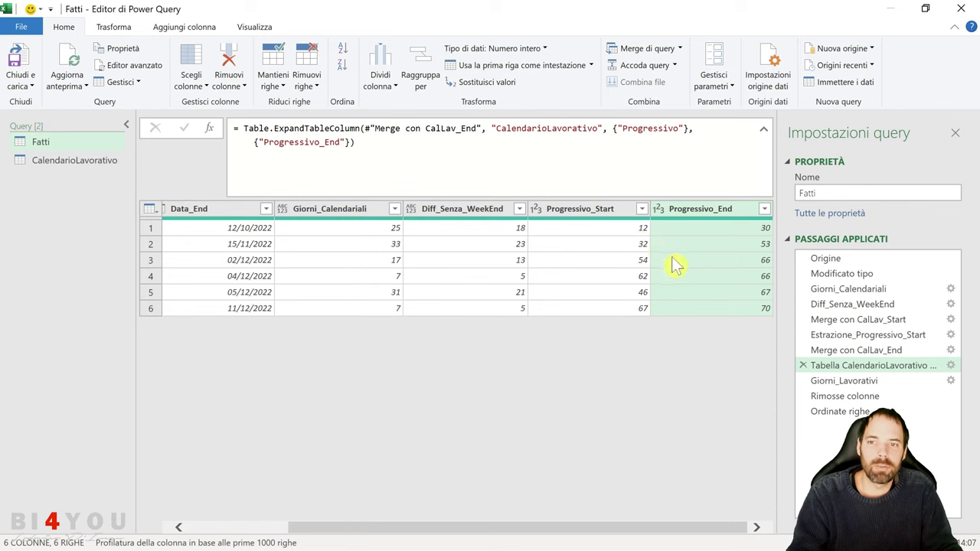
- Verify the Giorni_Lavorativi custom column formula ends with Progressivo_End minus Progressivo_Start plus 1
left_click(163, 29)
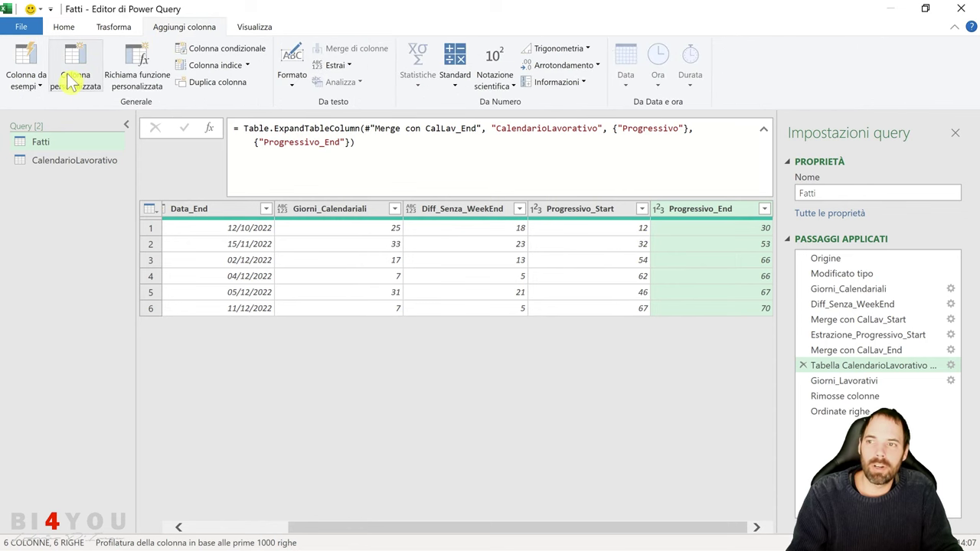
left_click(861, 380)
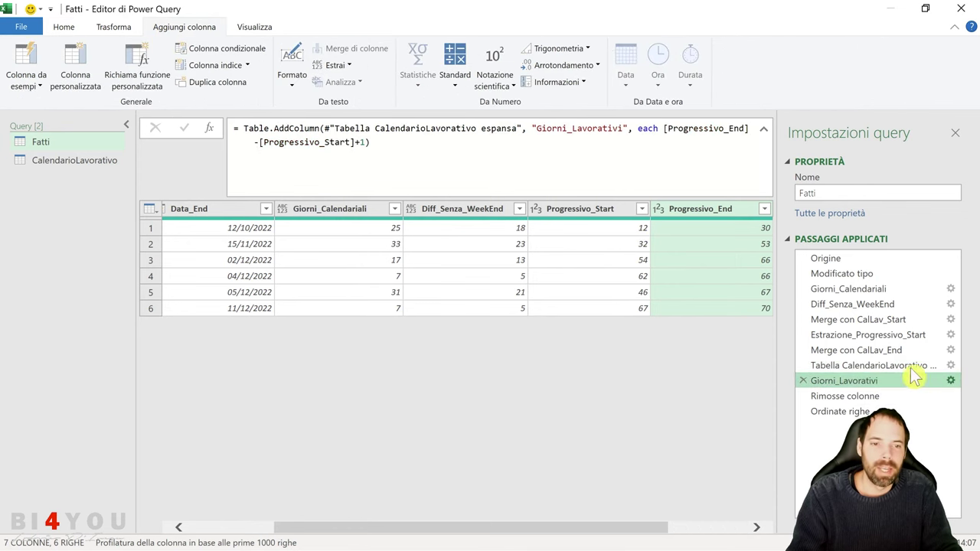
double_click(917, 378)
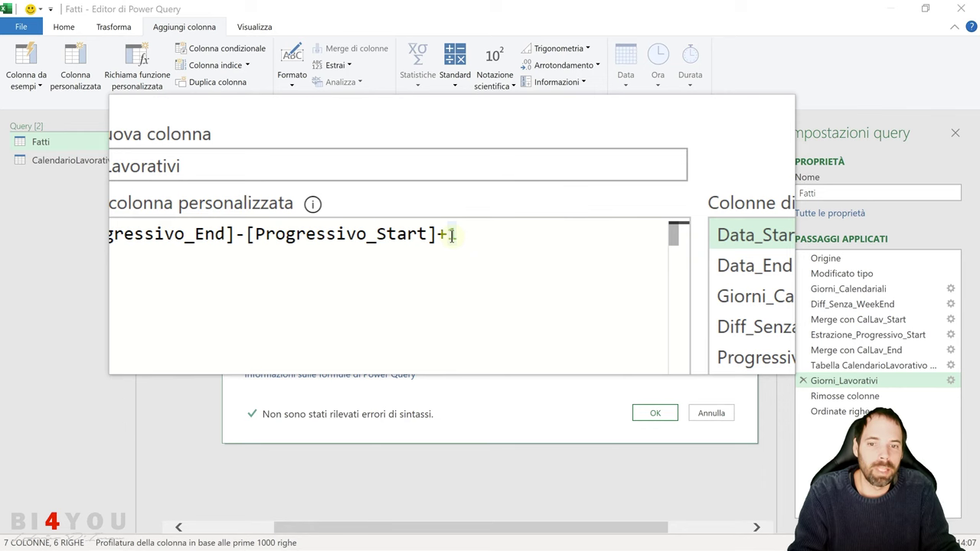
key("shift+Left")
key("shift+Left")
key("BackSpace")
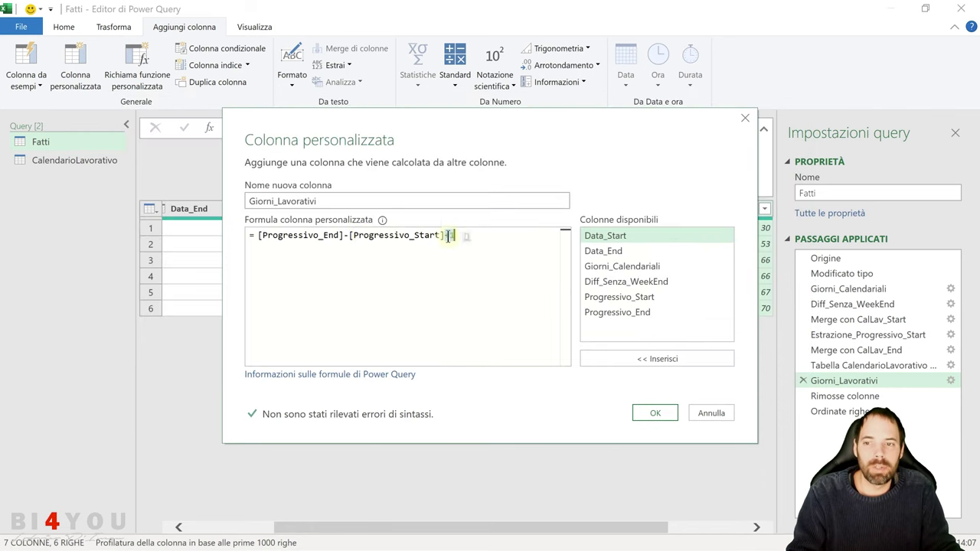
key("ctrl+z")
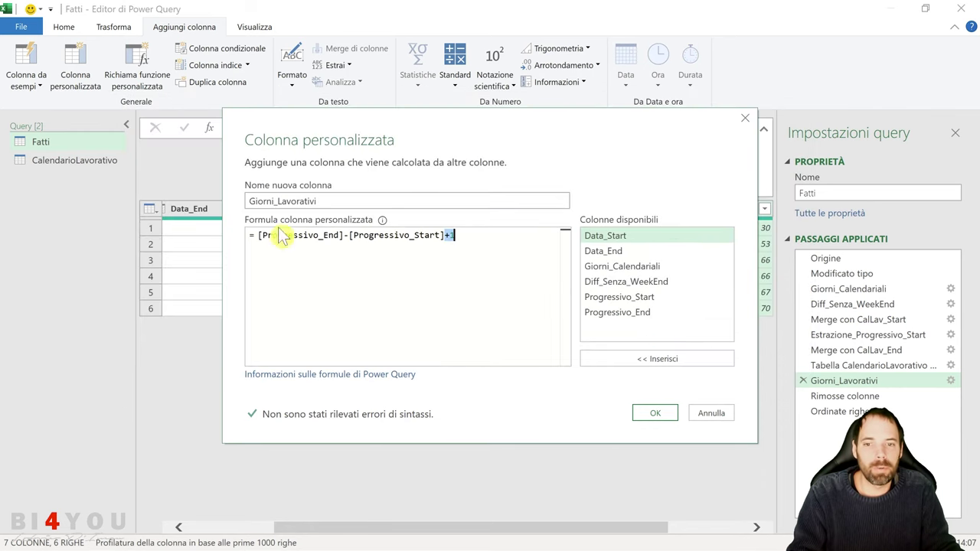
left_click(655, 416)
- Check Giorni_Lavorativi in rows 1 and 6 and select both Progressivo columns
left_click_drag(622, 527, 751, 529)
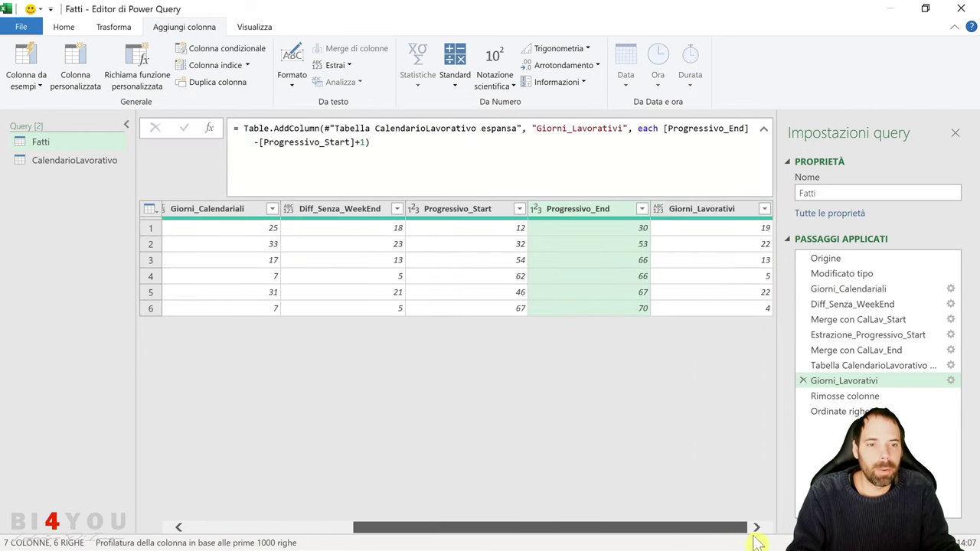
left_click(739, 228)
left_click(730, 310)
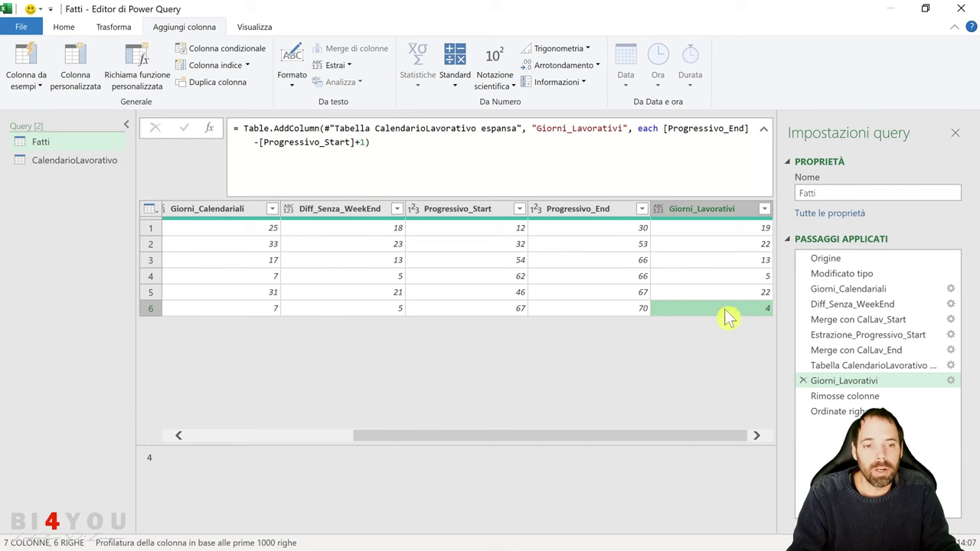
left_click(590, 212)
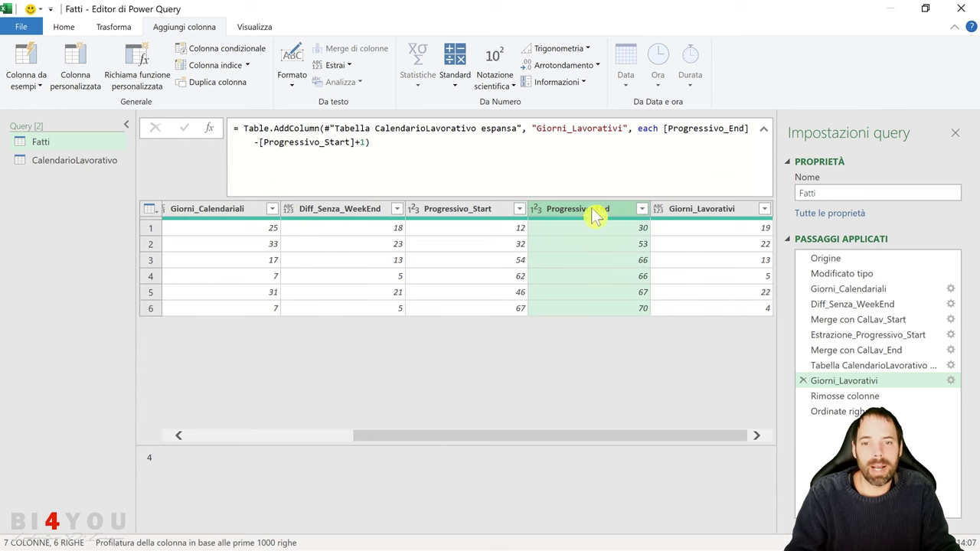
left_click(471, 212, "ctrl")
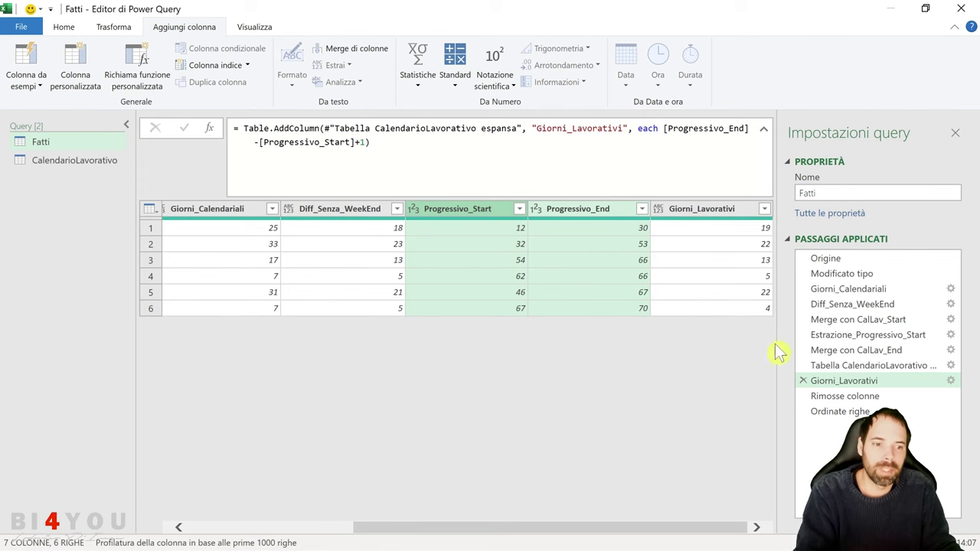
- View the Rimosse colonne and Ordinate righe (by Data_Start) steps, then close the editor
left_click(818, 397)
left_click_drag(506, 527, 496, 527)
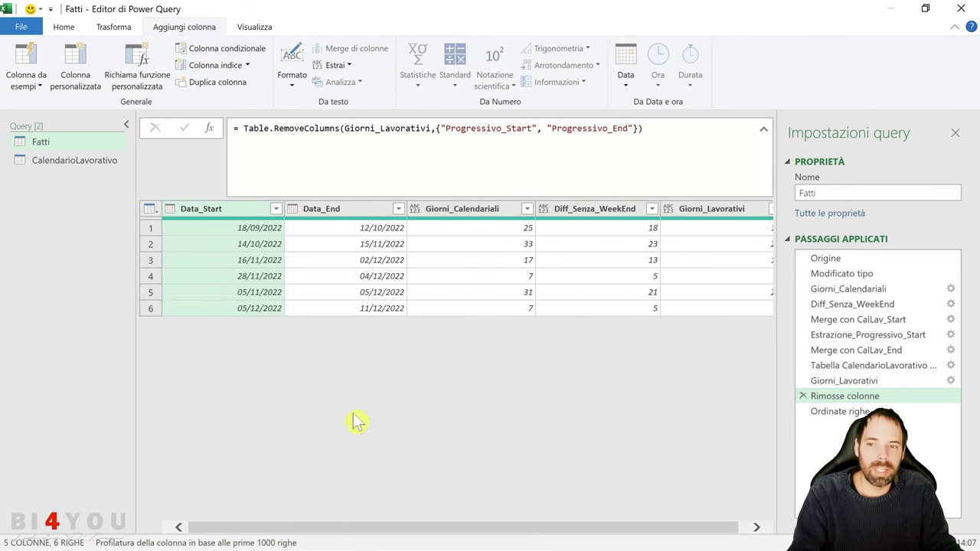
left_click(820, 412)
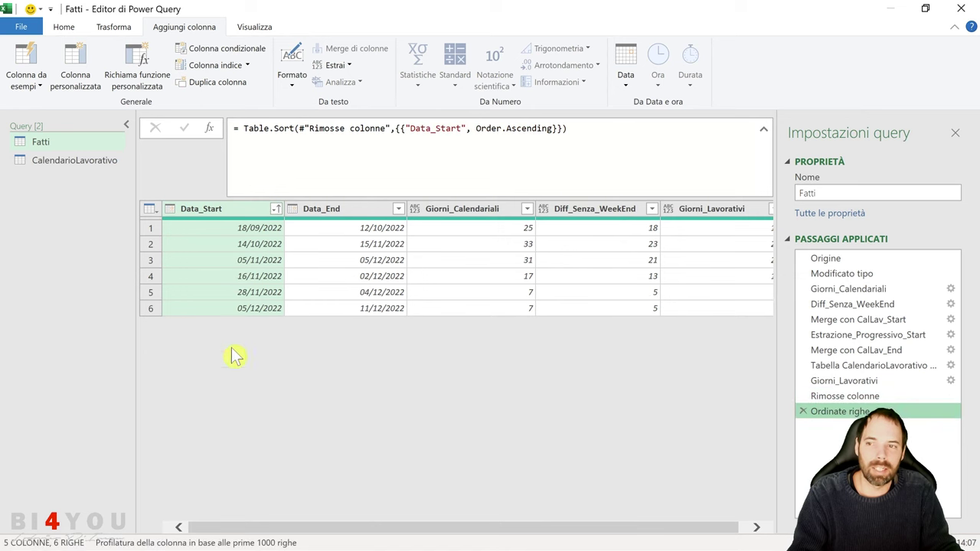
left_click(63, 27)
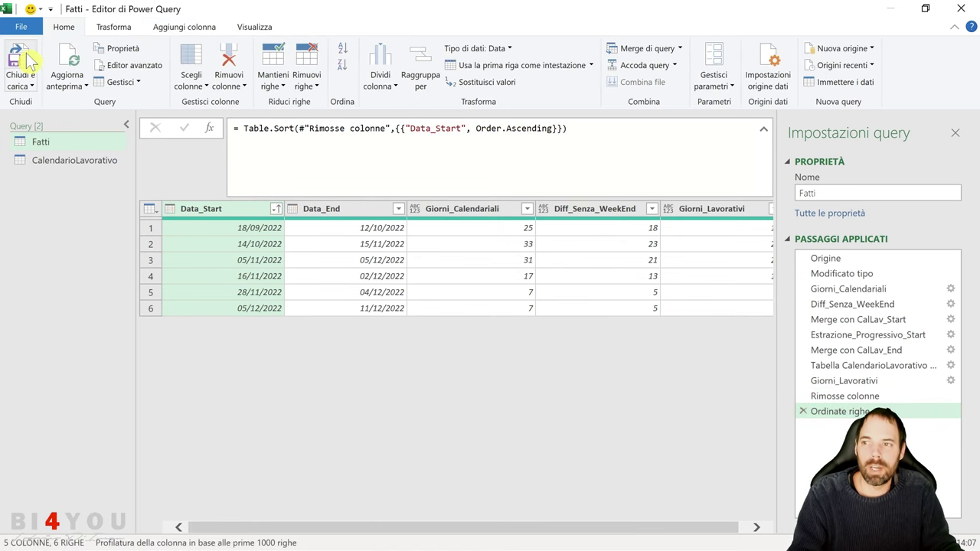
left_click(961, 8)
- Keep the query changes and check the H1 header and the 4 working days in H7
left_click(508, 306)
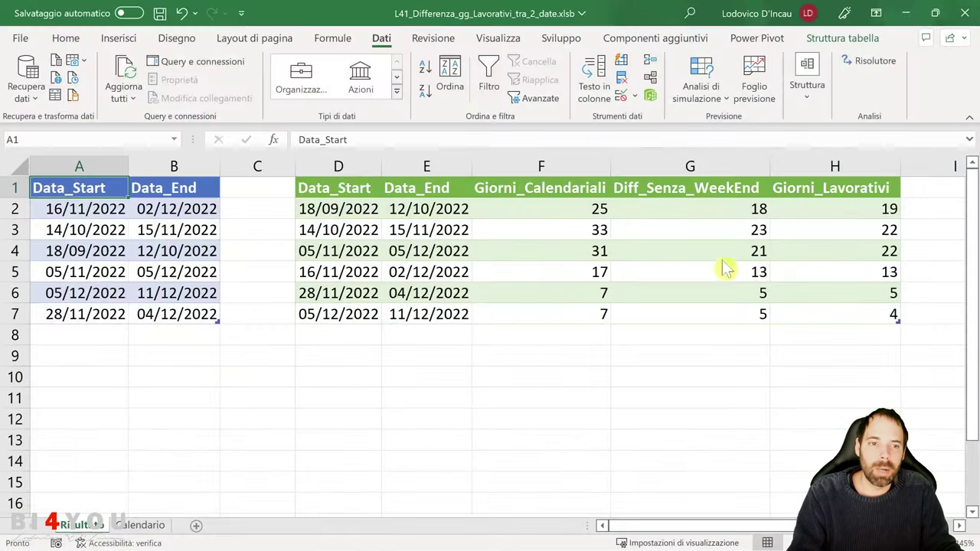
left_click(843, 188)
left_click(830, 317)
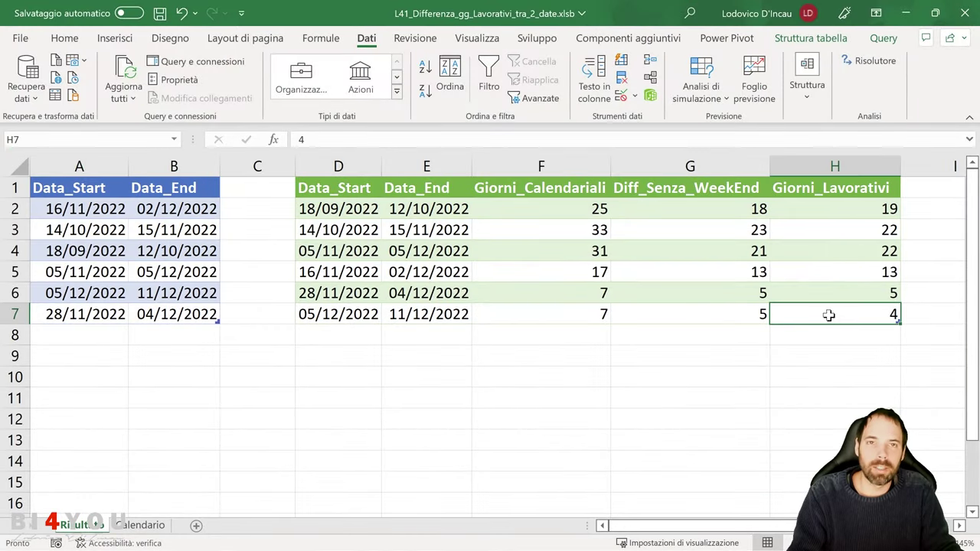